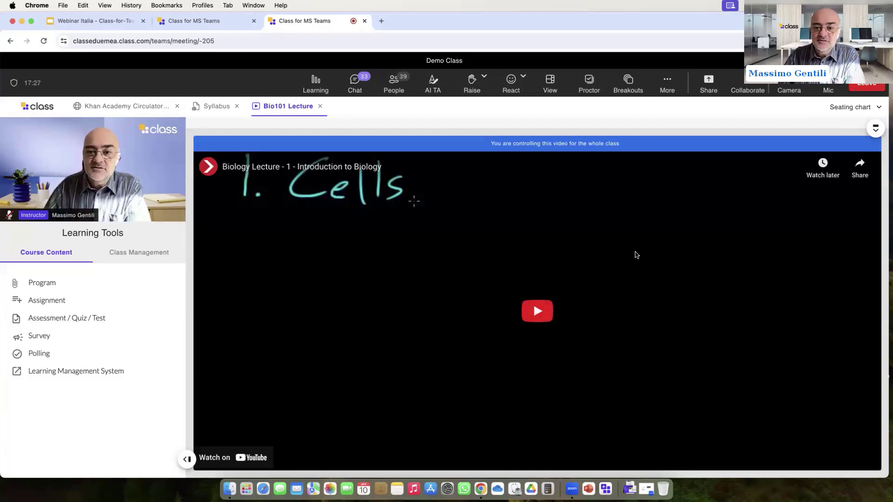
# Play the Biology lecture video for the whole class, skip ahead to about 3:25, and pause it at 3:29
pyautogui.click(536, 311)
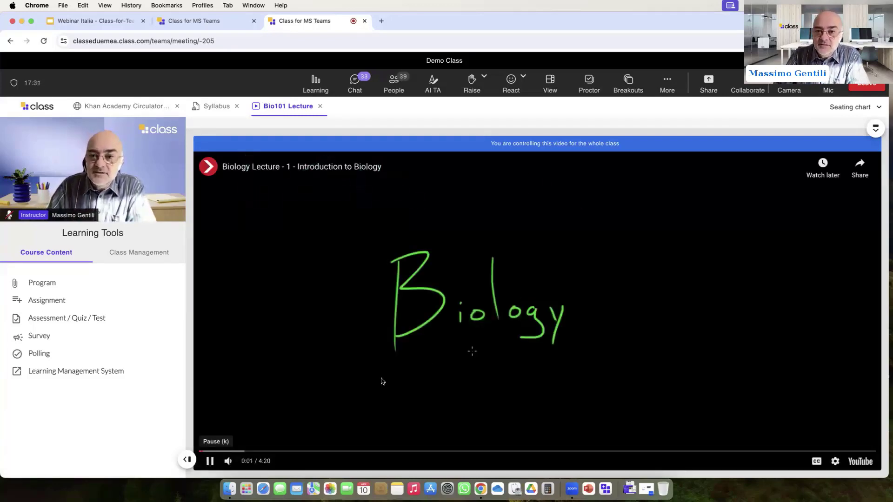
pyautogui.click(210, 461)
pyautogui.moveTo(210, 451); pyautogui.dragTo(728, 454)
pyautogui.click(208, 462)
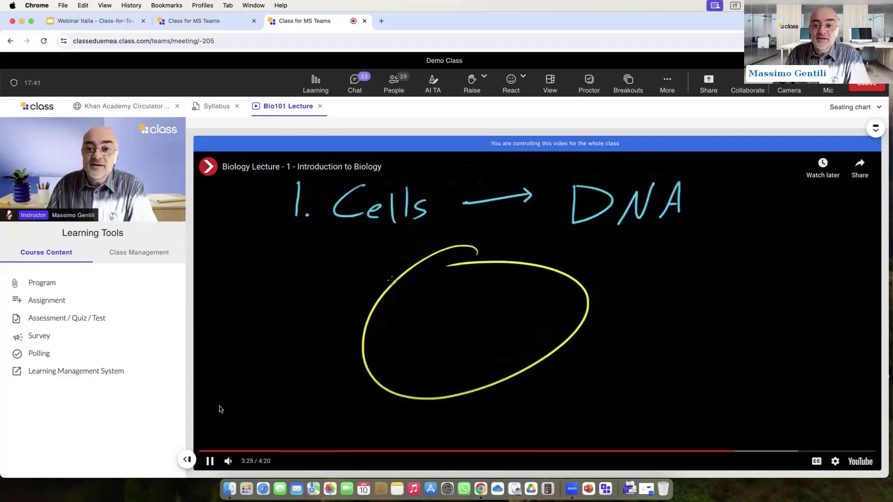
pyautogui.click(209, 461)
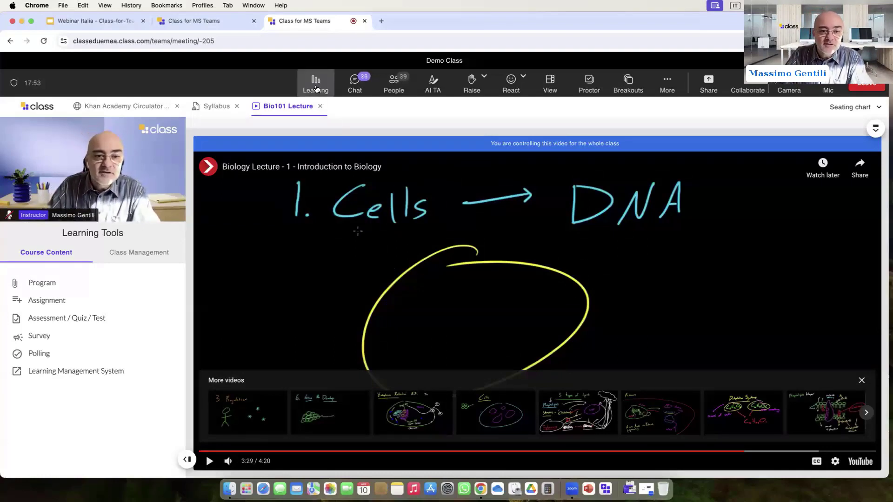
# Switch the shared content from the Bio101 Lecture to the Syllabus and close the Khan Academy page
pyautogui.click(46, 110)
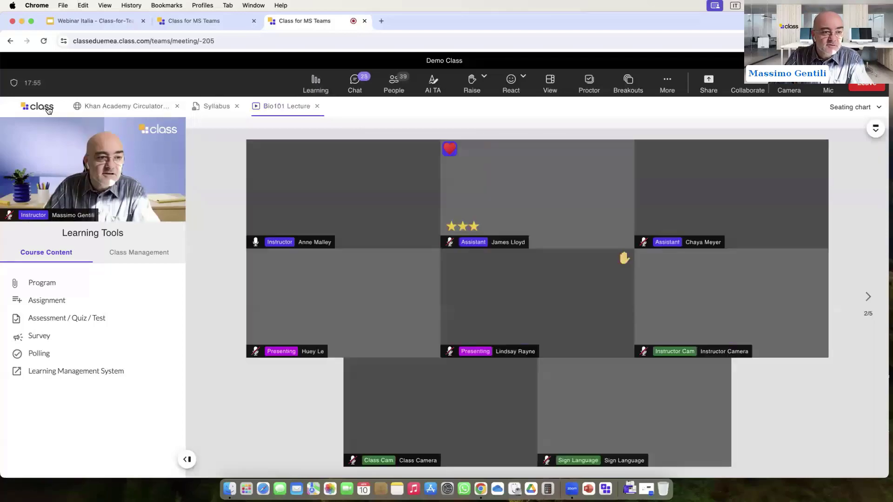
pyautogui.click(282, 107)
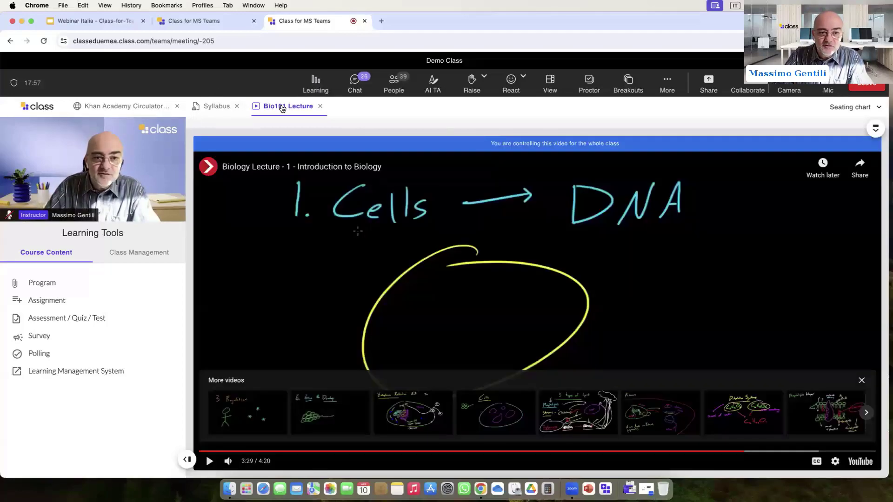
pyautogui.click(216, 107)
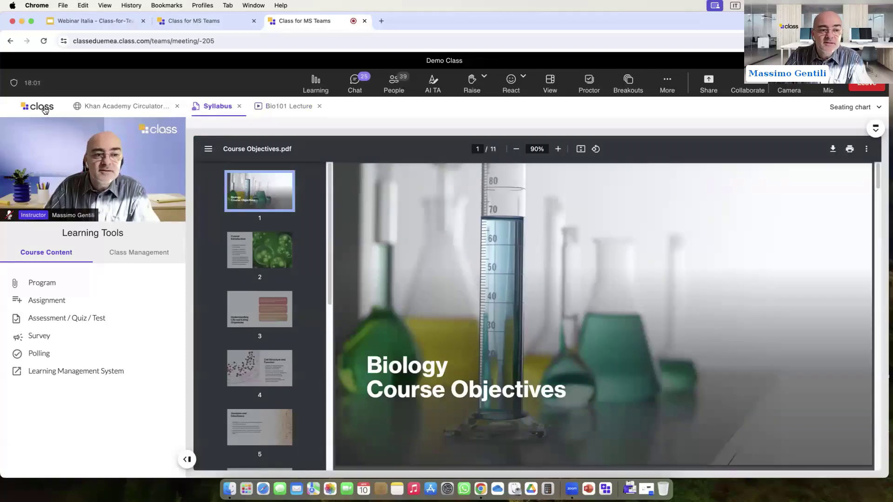
pyautogui.click(177, 106)
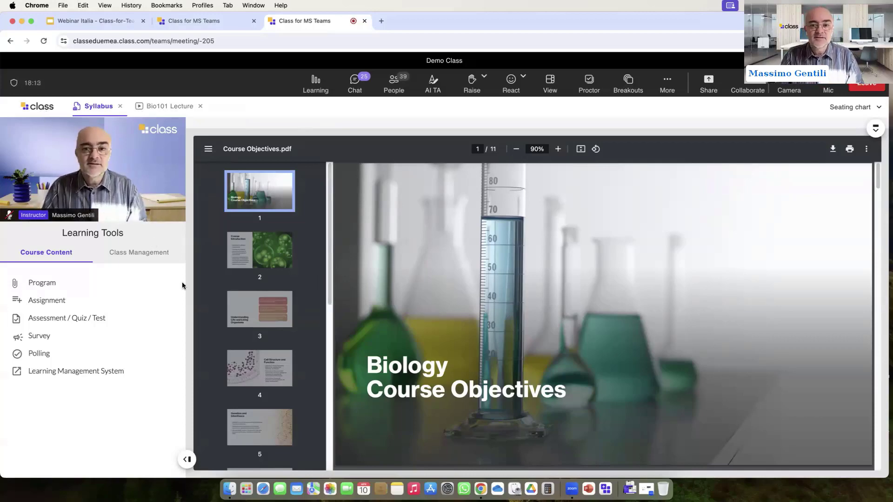
# Launch The Human Body quiz for the class and open its preview
pyautogui.click(79, 320)
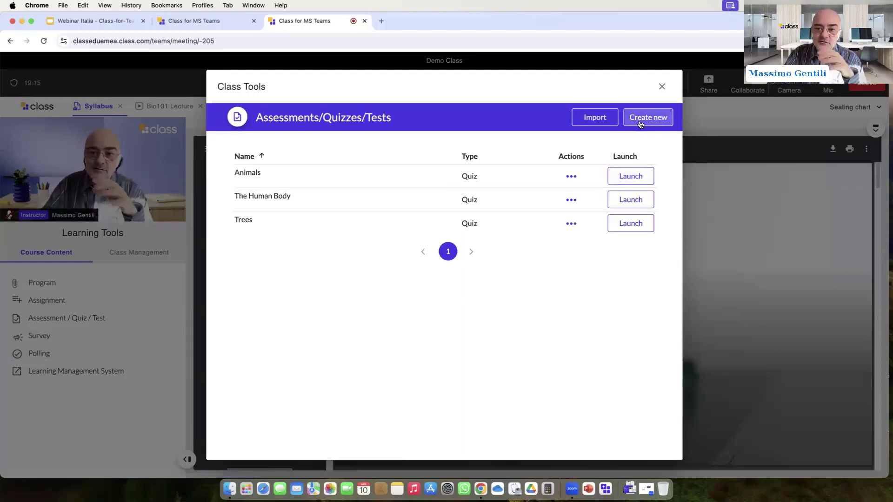
pyautogui.click(628, 201)
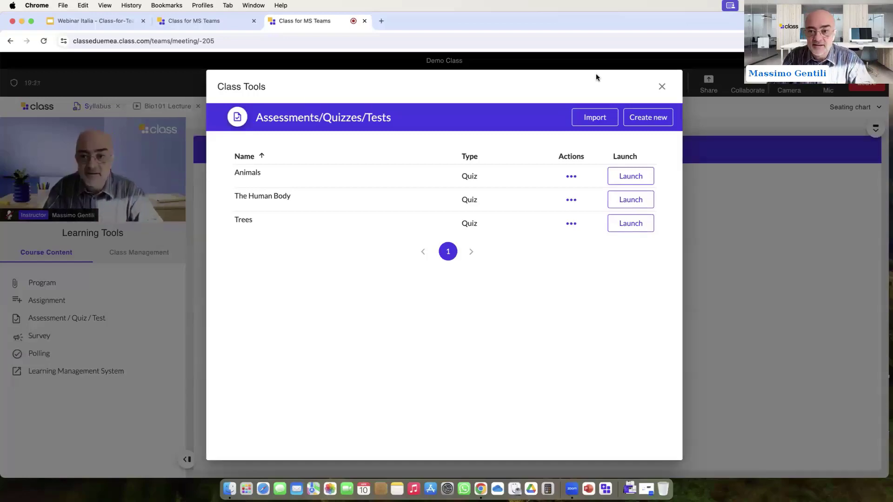
pyautogui.click(662, 87)
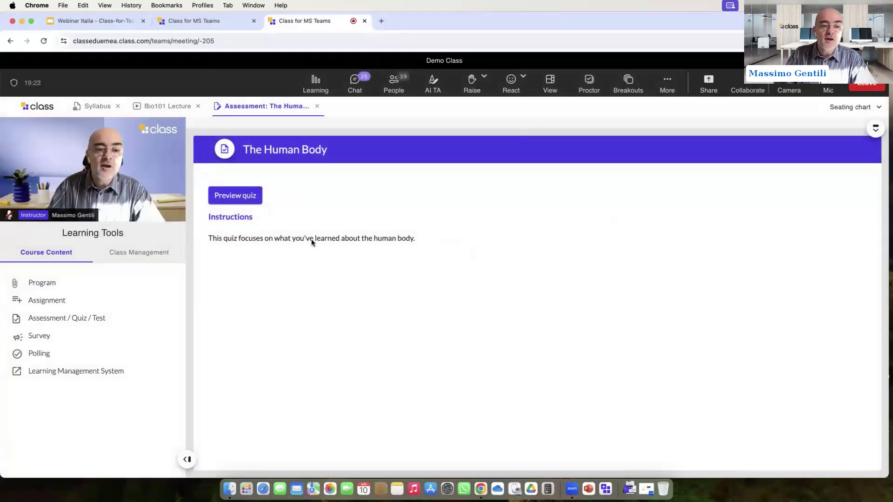
pyautogui.click(250, 198)
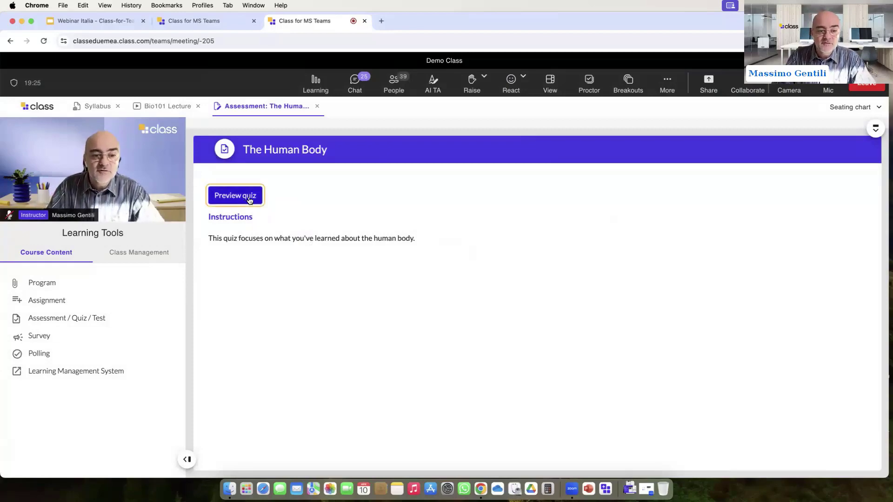
pyautogui.scroll(-3, 488, 342)
pyautogui.scroll(3, 487, 339)
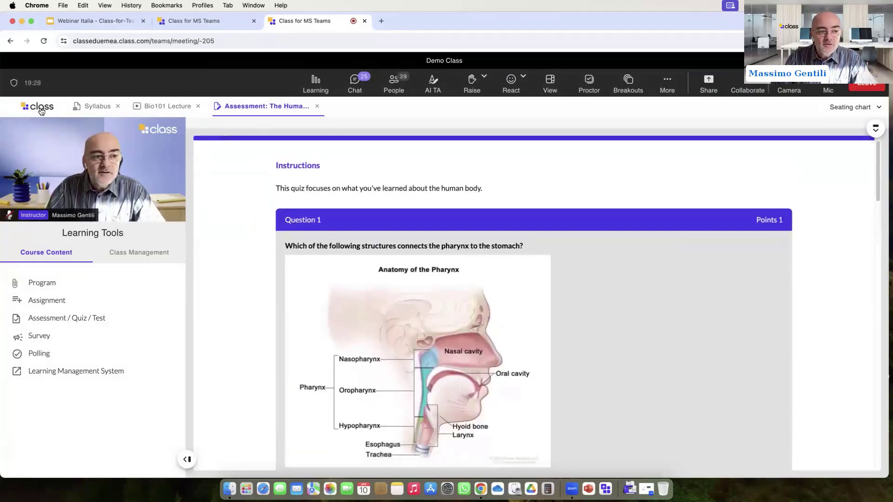
# Look through the class gallery, Syllabus and Bio101 Lecture, and return to The Human Body assessment
pyautogui.click(41, 111)
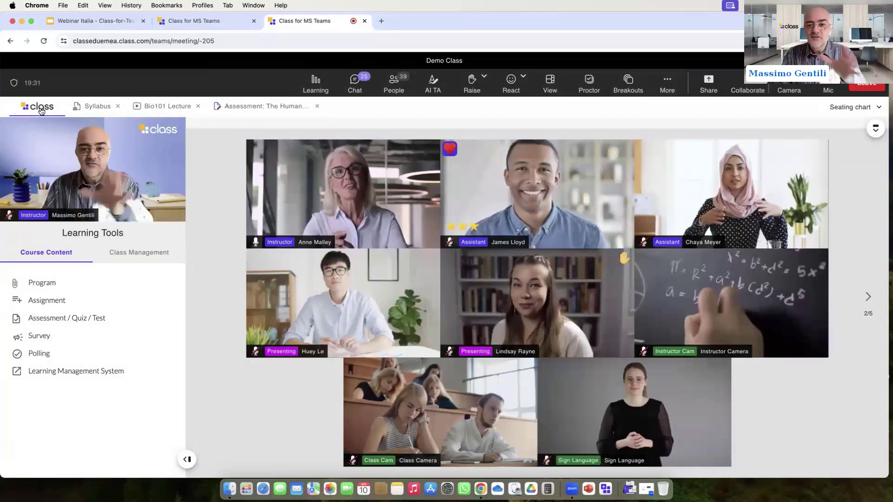
pyautogui.click(97, 111)
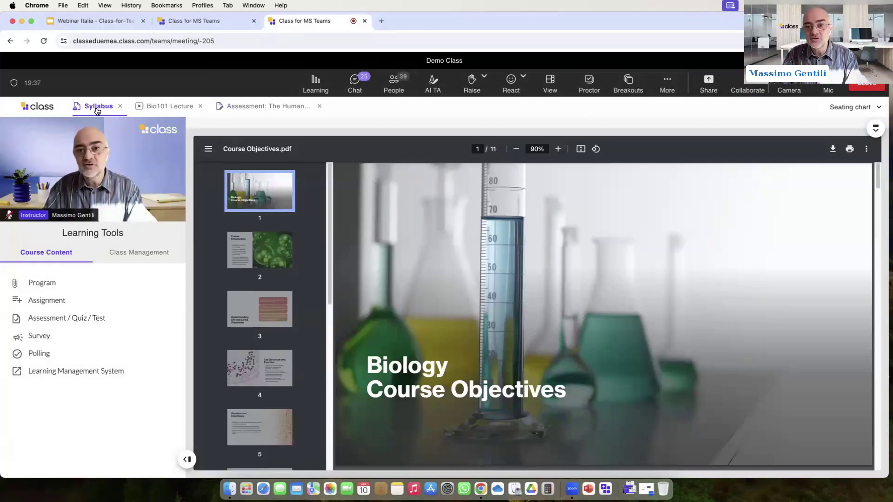
pyautogui.click(176, 111)
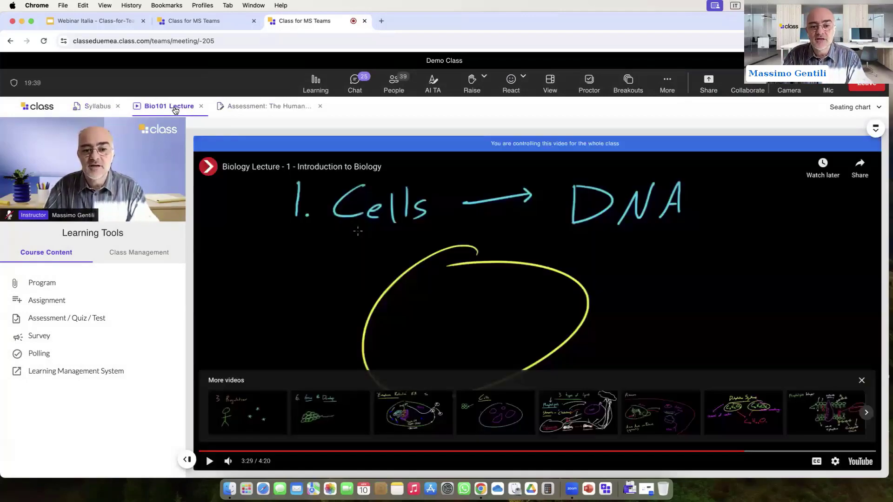
pyautogui.click(242, 110)
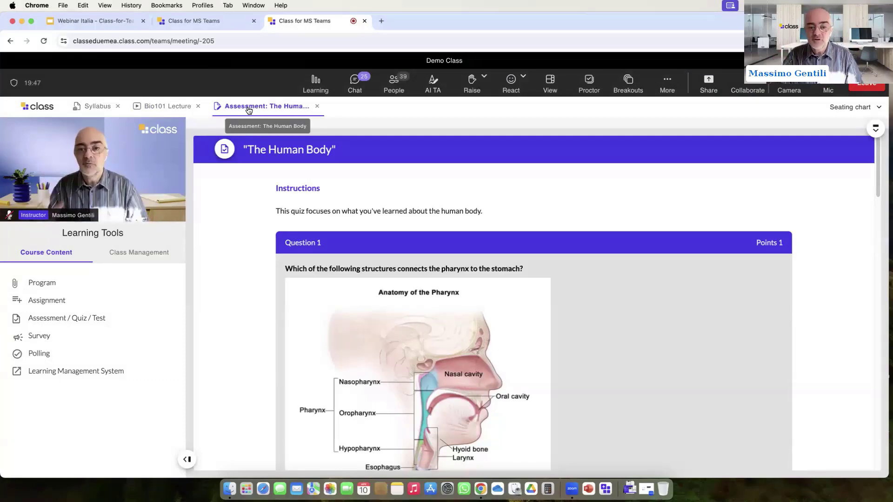
# Answer Question 1 with Tongue and match the pulmonary system in Question 2 to "Exchanges gases across the alveolar membrane."
pyautogui.scroll(-1, 401, 306)
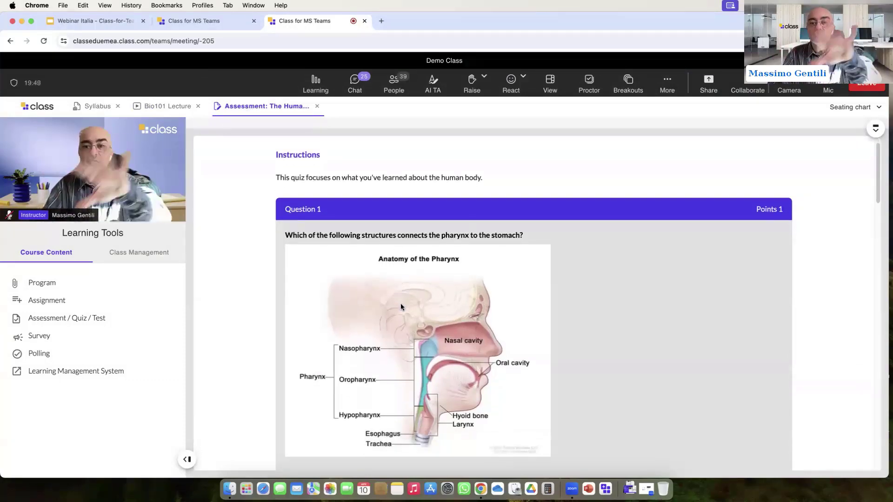
pyautogui.scroll(-5, 401, 306)
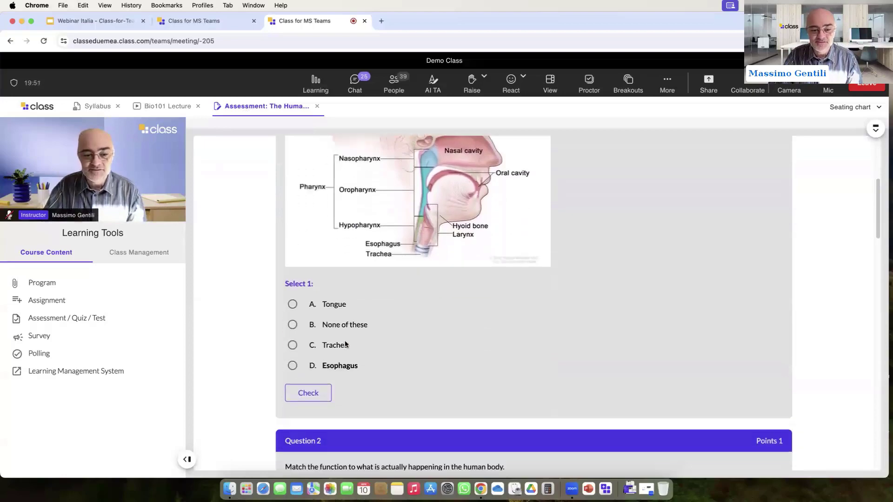
pyautogui.click(292, 304)
pyautogui.scroll(-9, 439, 370)
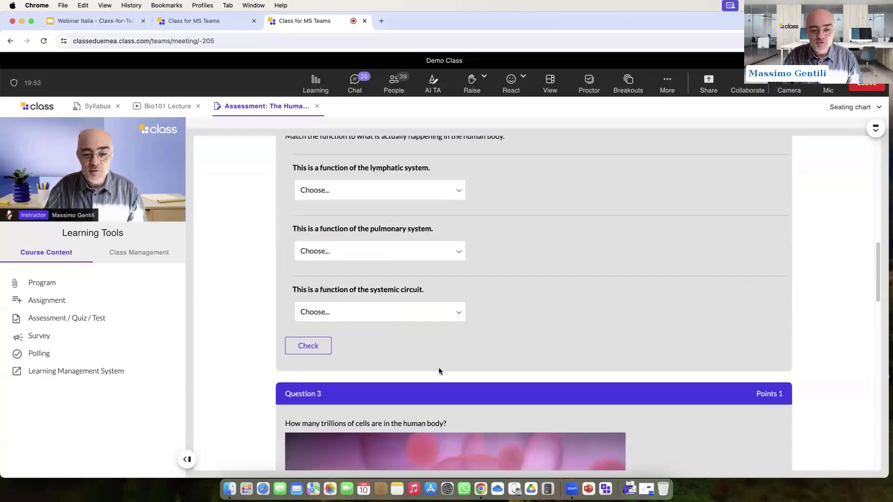
pyautogui.click(326, 253)
pyautogui.click(341, 275)
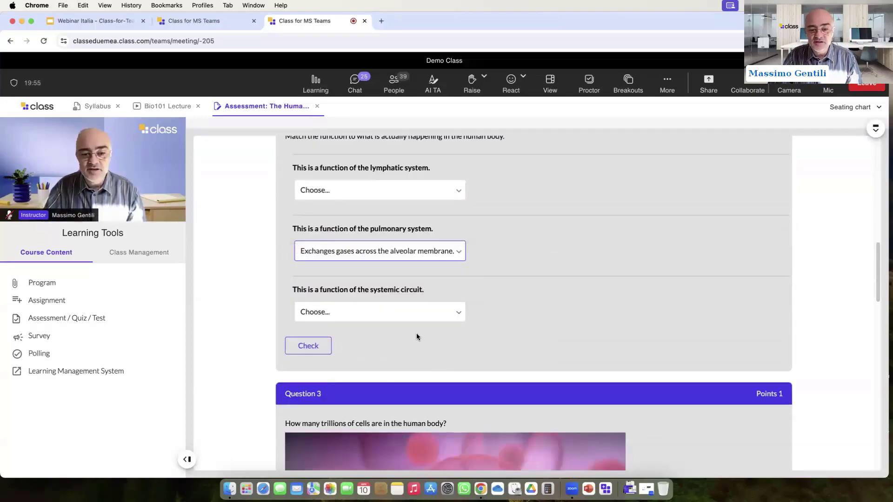
# Enter "gergsergre" as the answer to Question 3 and choose option D, 5' GCCTCC 3, for Question 4
pyautogui.scroll(-2, 417, 333)
pyautogui.scroll(-5, 417, 336)
pyautogui.click(330, 404)
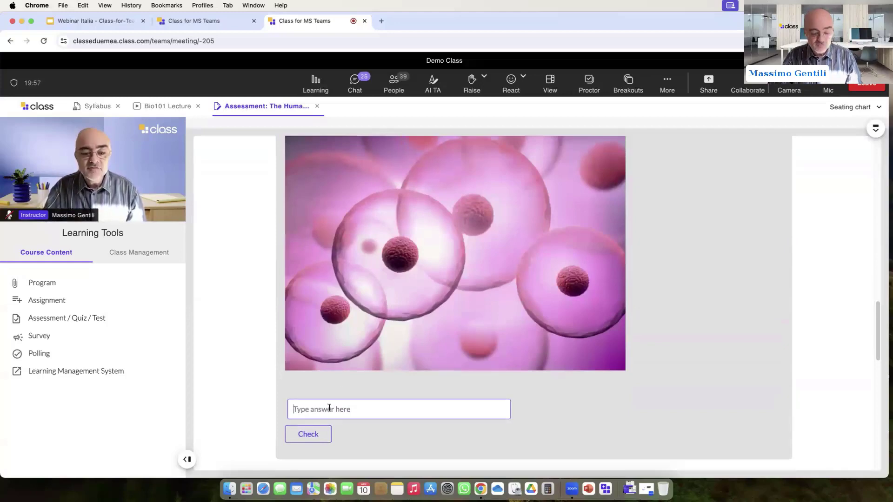
pyautogui.write('gergsergre')
pyautogui.scroll(-6, 368, 400)
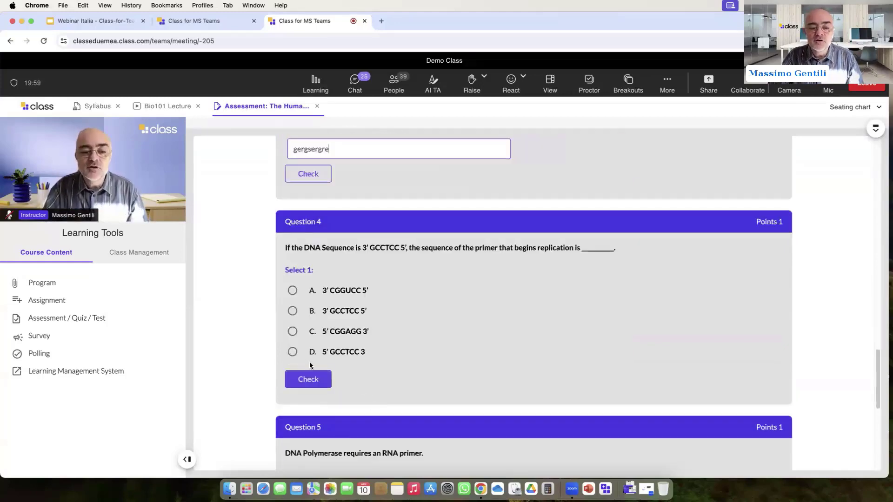
pyautogui.click(292, 352)
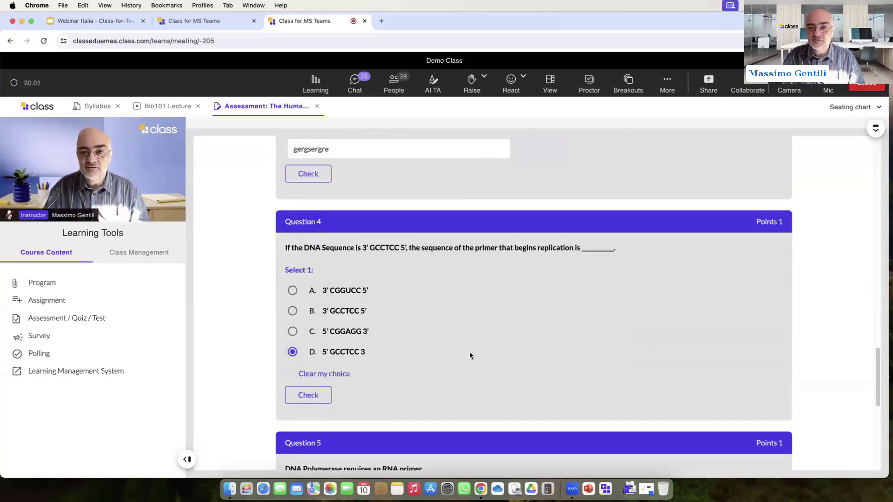
pyautogui.scroll(-8, 470, 354)
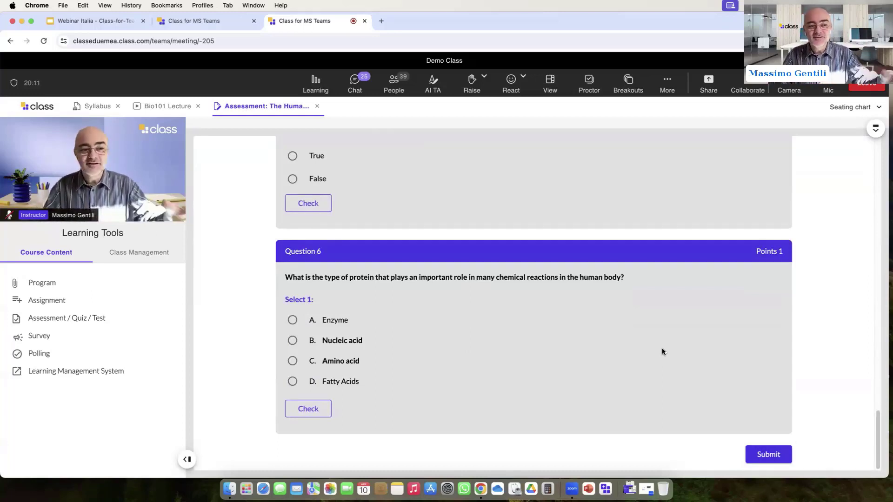
# Invite all students to Proctor View and start the session
pyautogui.click(588, 81)
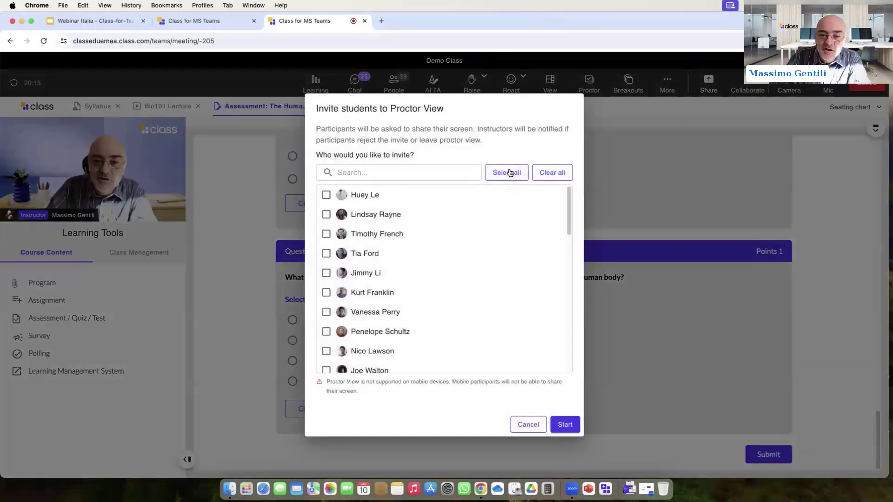
pyautogui.click(511, 171)
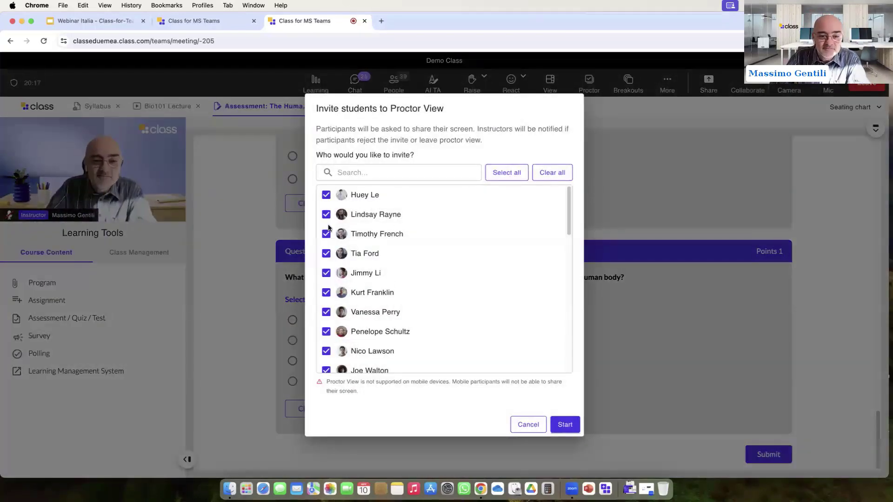
pyautogui.click(565, 424)
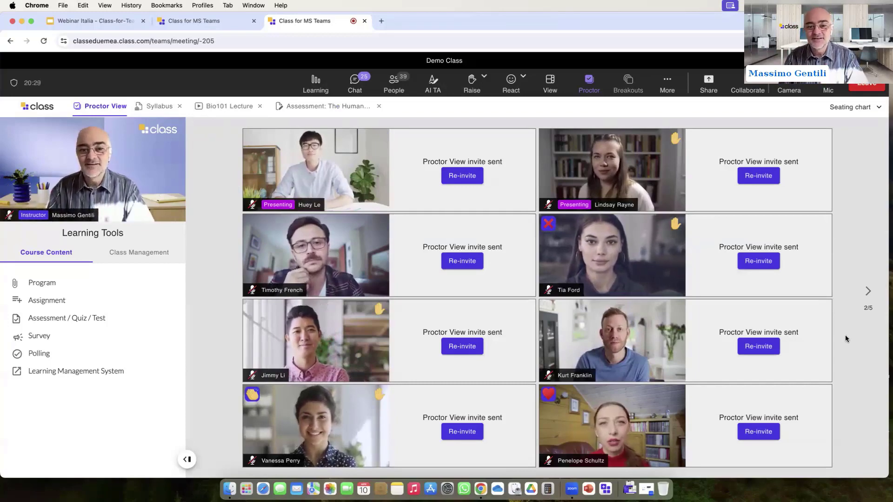
pyautogui.moveTo(333, 220)
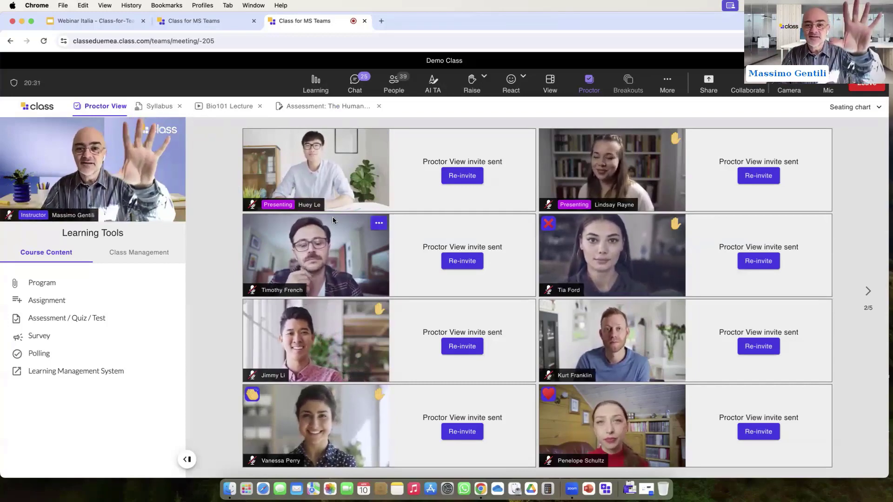
pyautogui.moveTo(348, 184)
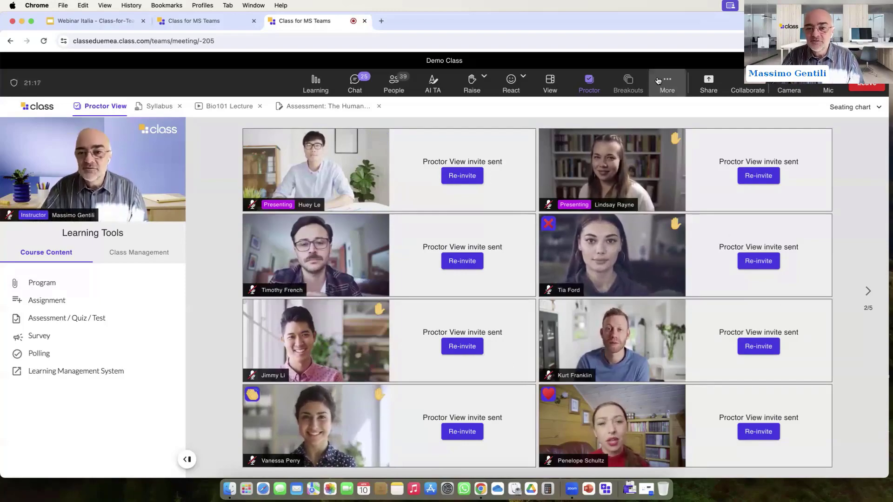
# End Proctor View for all participants
pyautogui.click(590, 84)
pyautogui.click(526, 425)
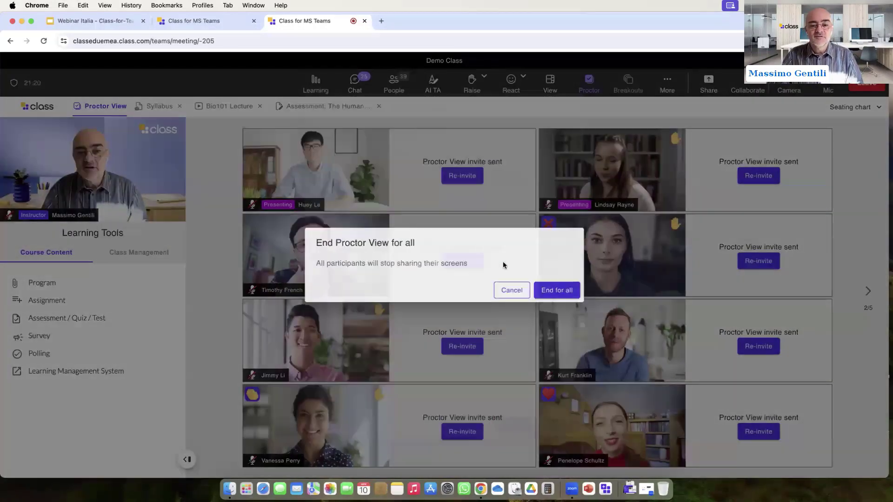
pyautogui.click(556, 291)
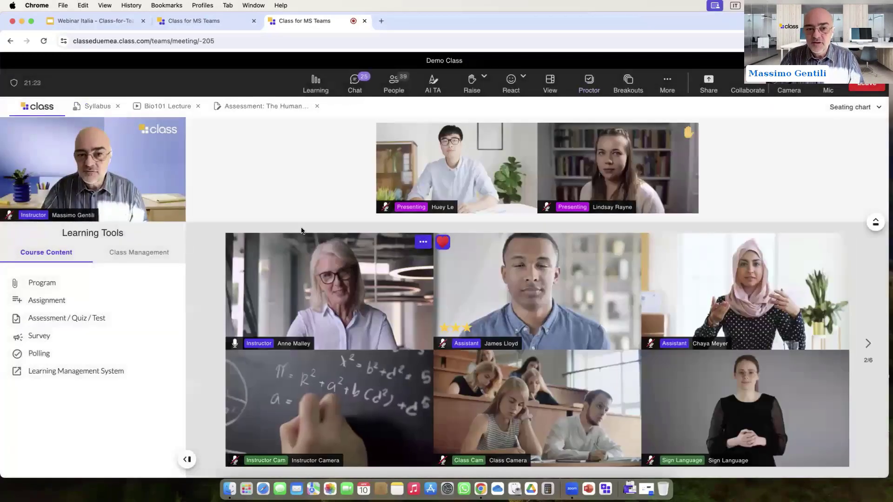
# Return to The Human Body assessment, submit the quiz attempt and confirm the submission
pyautogui.click(252, 108)
pyautogui.scroll(-20, 577, 365)
pyautogui.click(767, 456)
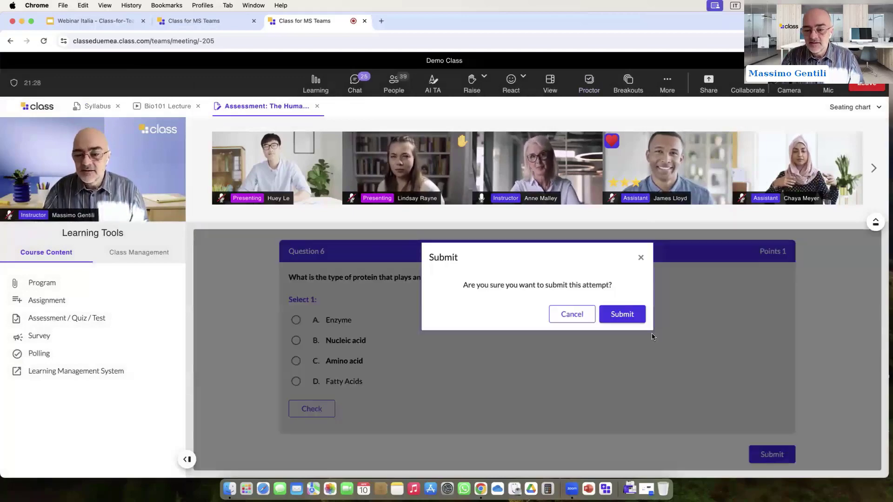
pyautogui.click(623, 315)
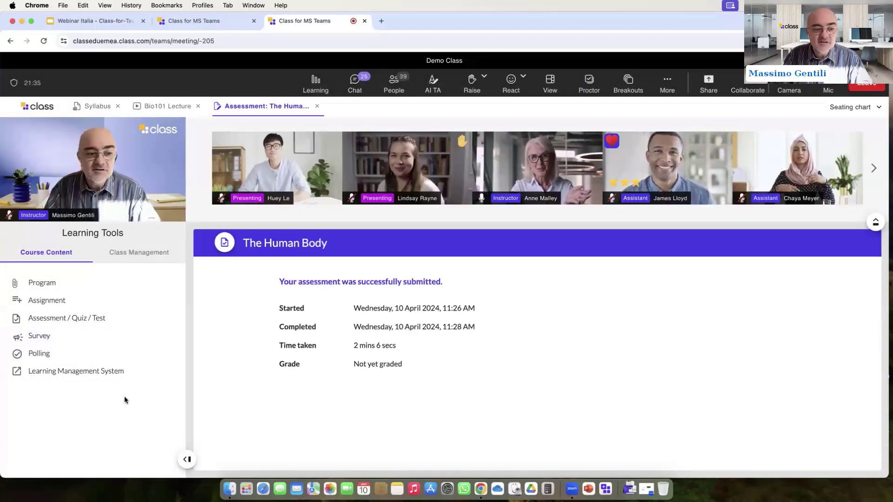
# Review the Gradebook's report options and activity weights, and close it
pyautogui.click(138, 255)
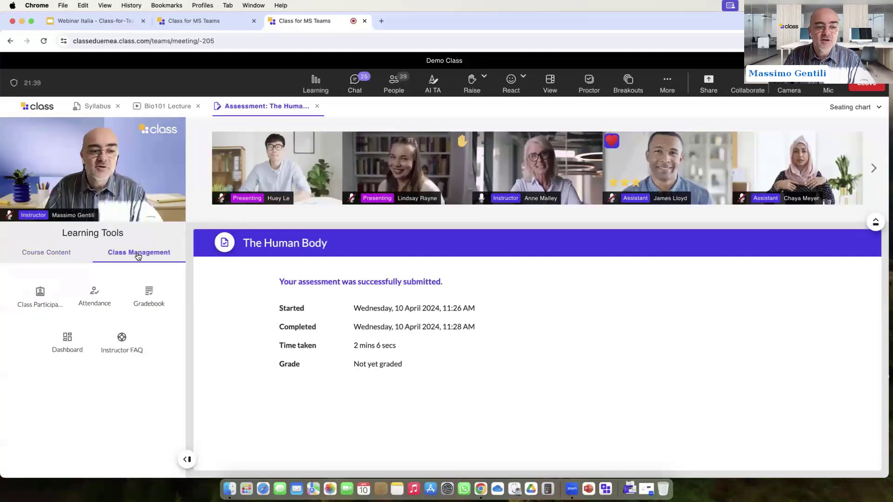
pyautogui.click(148, 296)
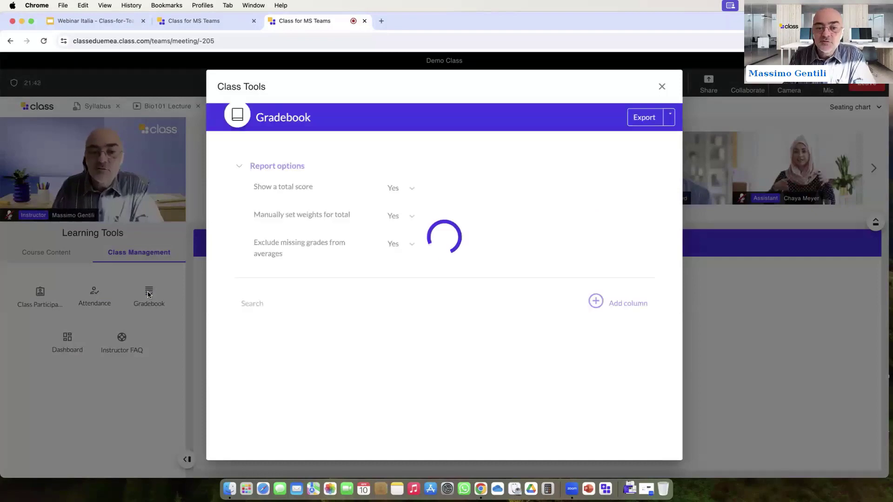
pyautogui.scroll(-1, 390, 370)
pyautogui.scroll(-1, 389, 370)
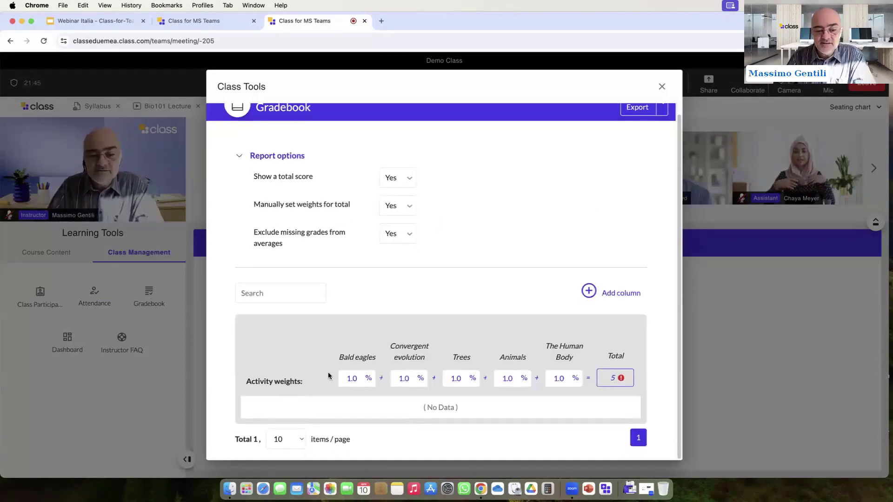
pyautogui.click(662, 87)
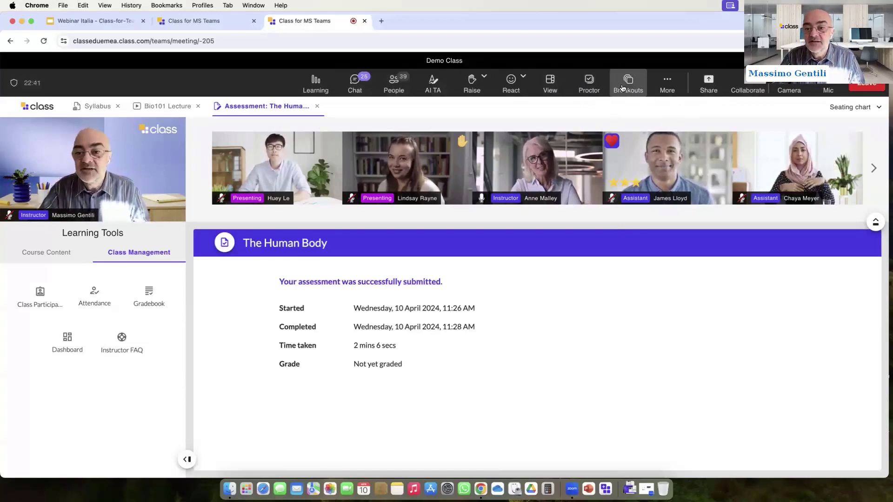
# Return to the main class view and browse the list of people in the class
pyautogui.click(38, 107)
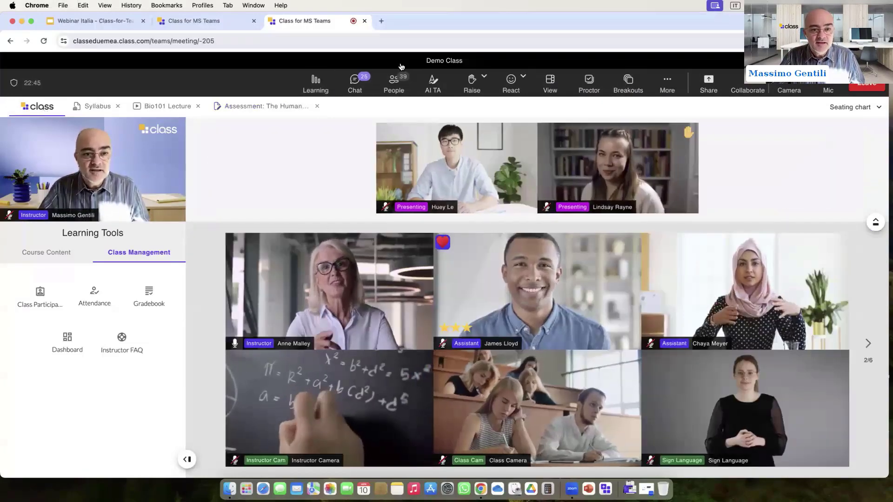
pyautogui.click(393, 84)
pyautogui.scroll(-5, 65, 396)
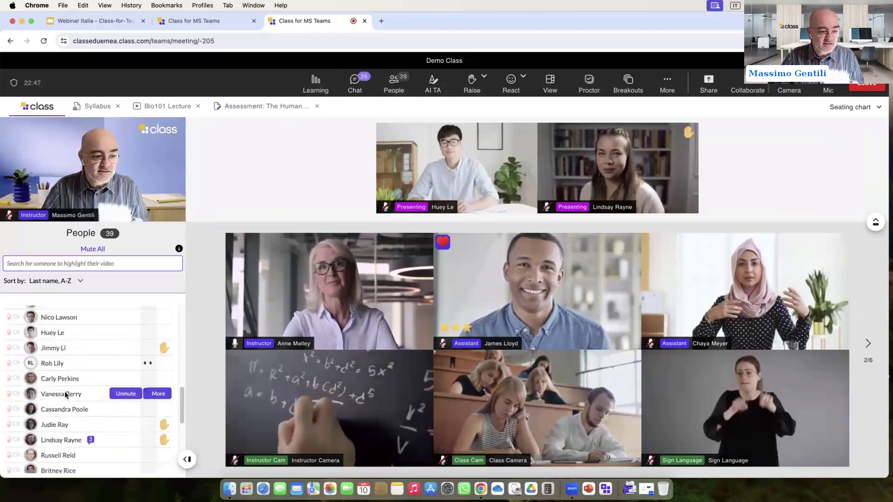
pyautogui.scroll(8, 65, 395)
pyautogui.scroll(1, 65, 396)
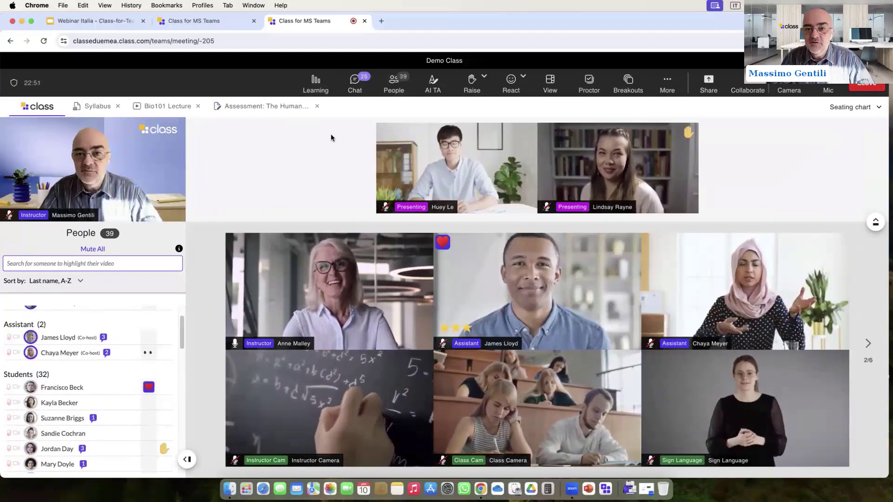
# Start the breakout rooms and open the overview of all rooms
pyautogui.click(627, 85)
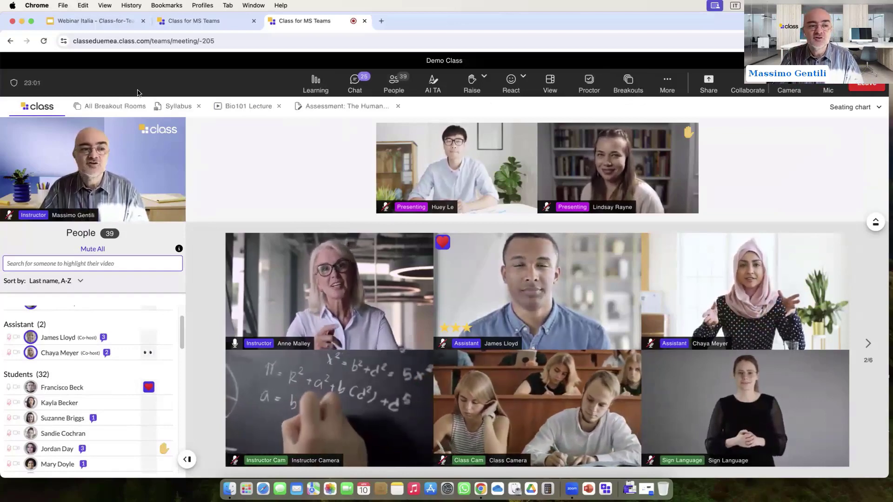
pyautogui.click(114, 112)
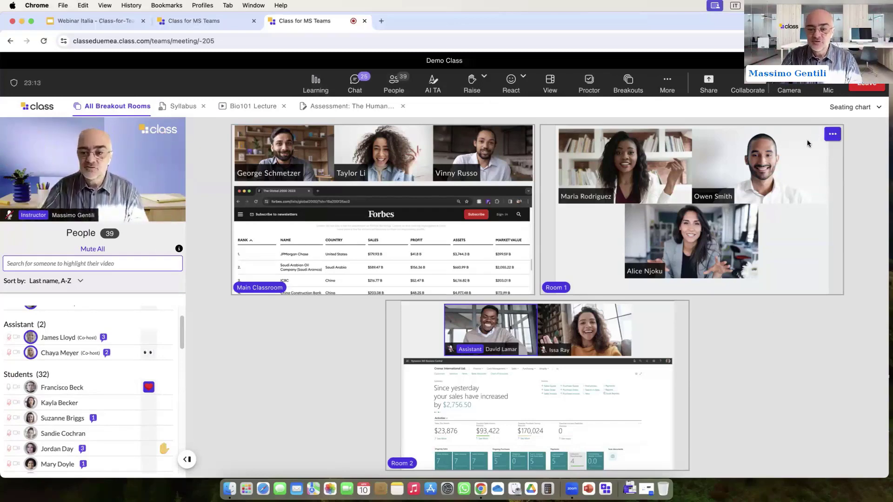
pyautogui.moveTo(525, 138)
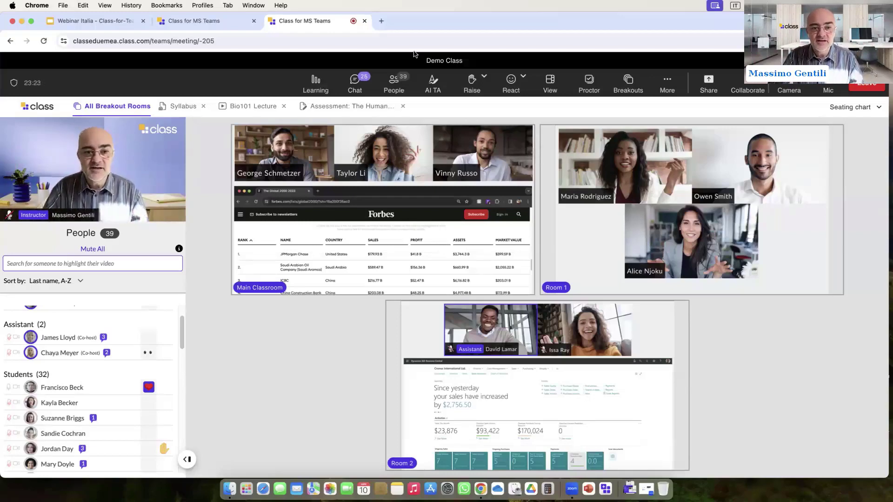
# Show the learning tools, check the Main Classroom's room options, and end the breakout rooms
pyautogui.click(320, 86)
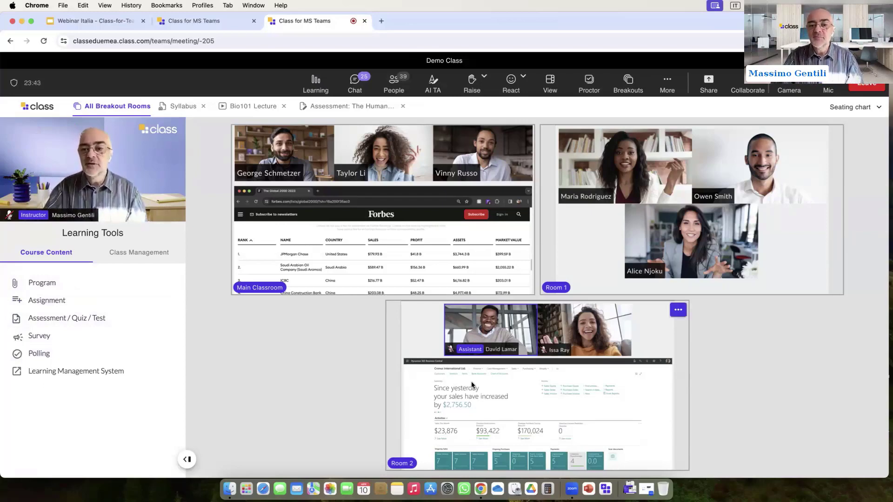
pyautogui.click(523, 136)
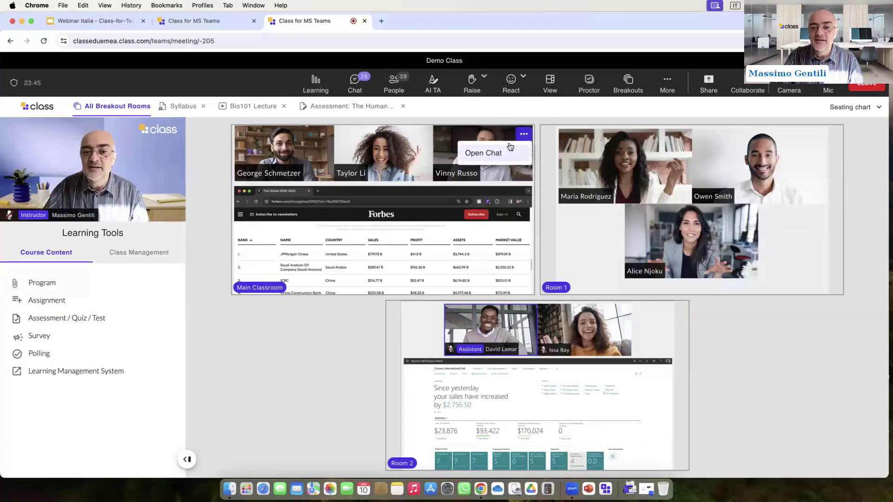
pyautogui.click(352, 358)
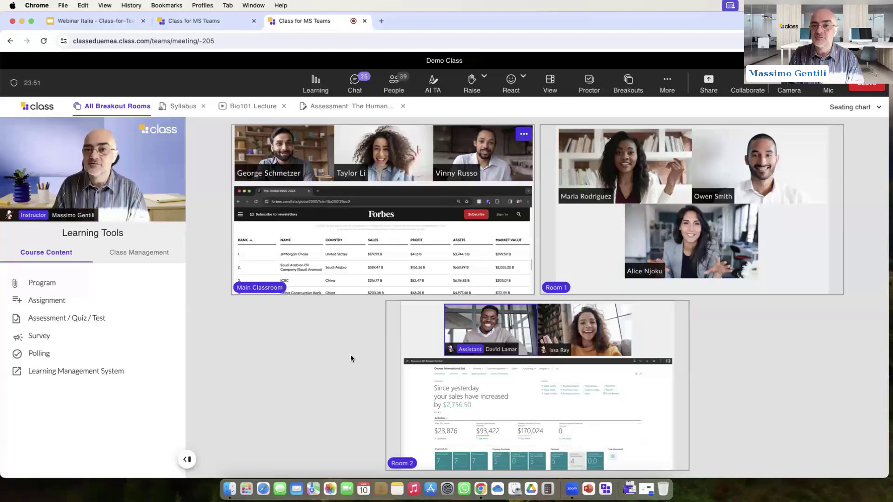
pyautogui.click(629, 84)
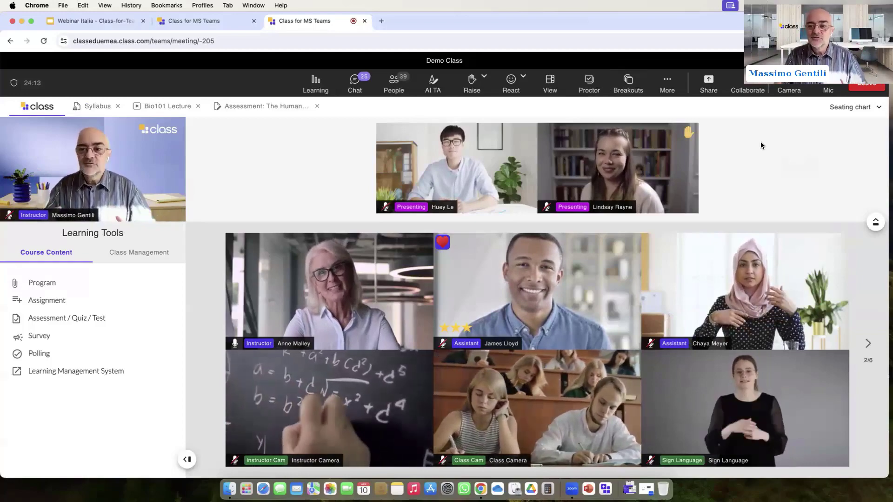
# Create and launch a group whiteboard named Test that only instructors and assistants can present
pyautogui.click(753, 90)
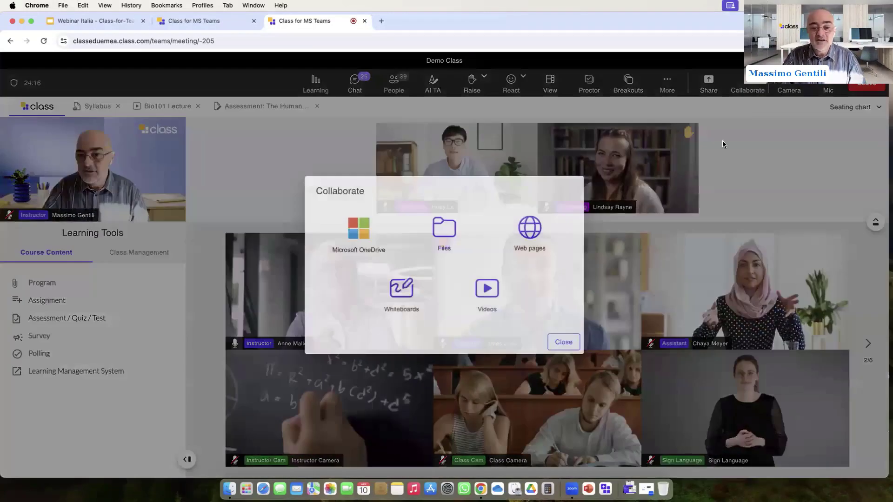
pyautogui.click(403, 293)
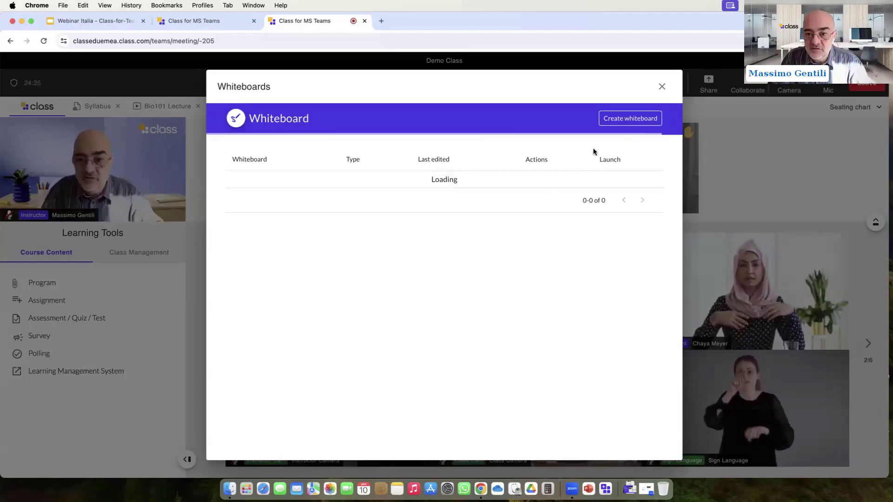
pyautogui.click(620, 122)
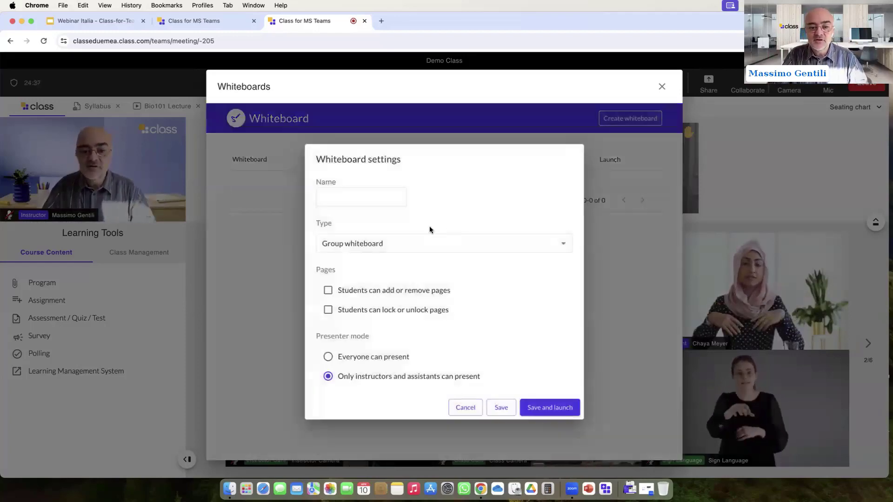
pyautogui.write('Test')
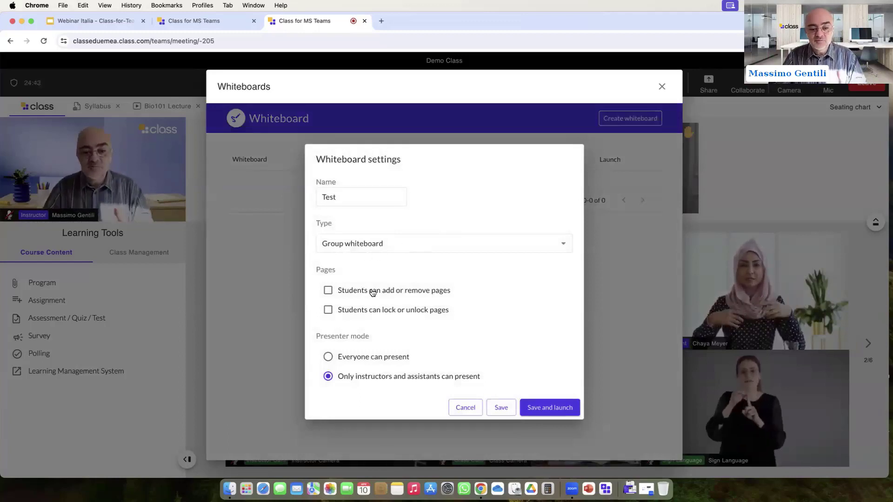
pyautogui.click(367, 244)
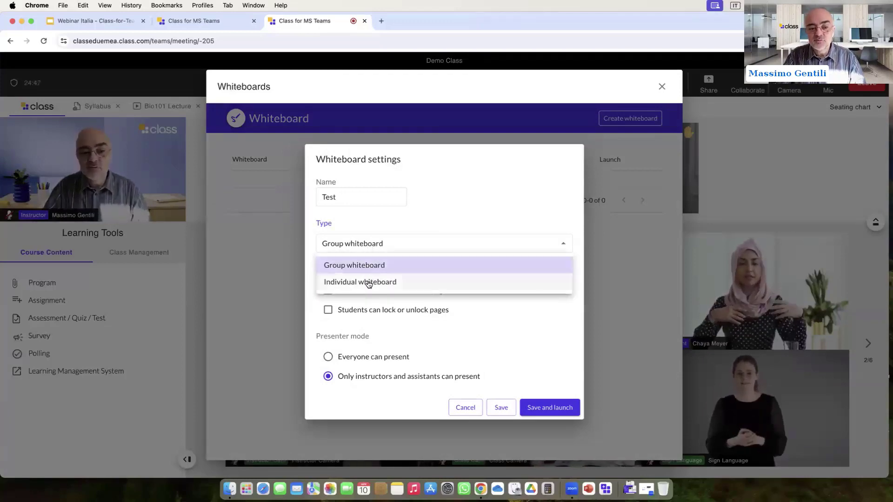
pyautogui.click(369, 266)
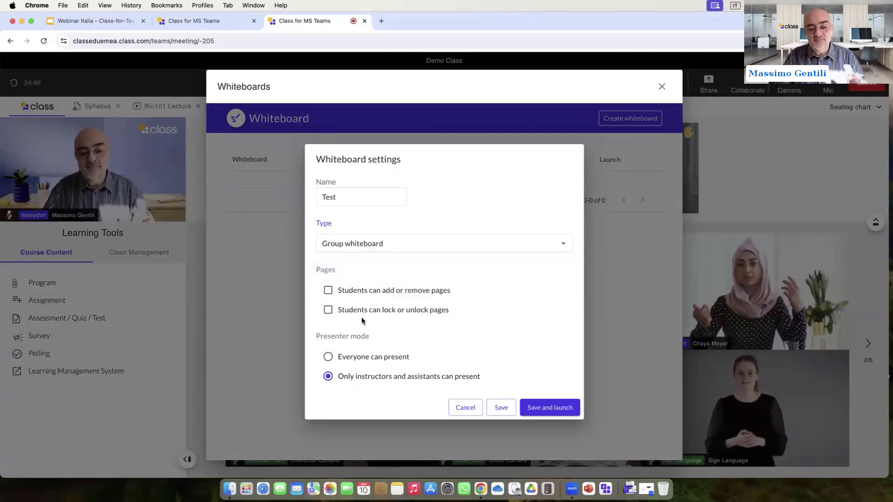
pyautogui.click(380, 359)
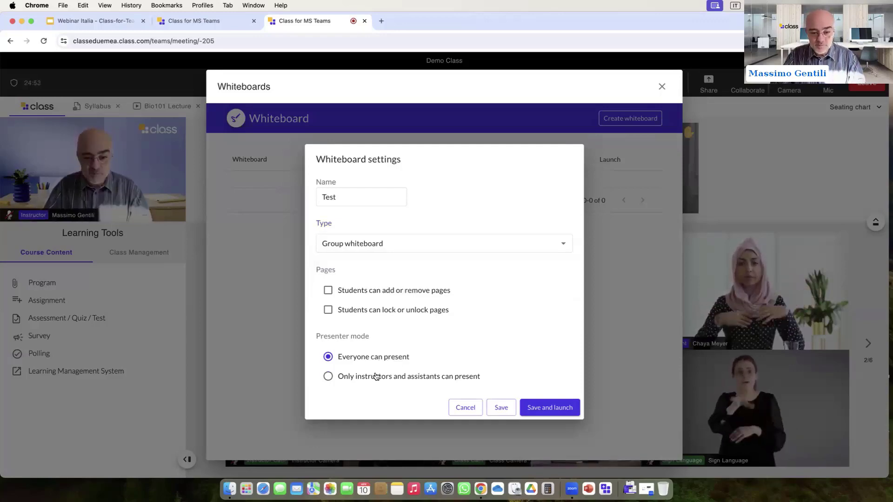
pyautogui.click(376, 379)
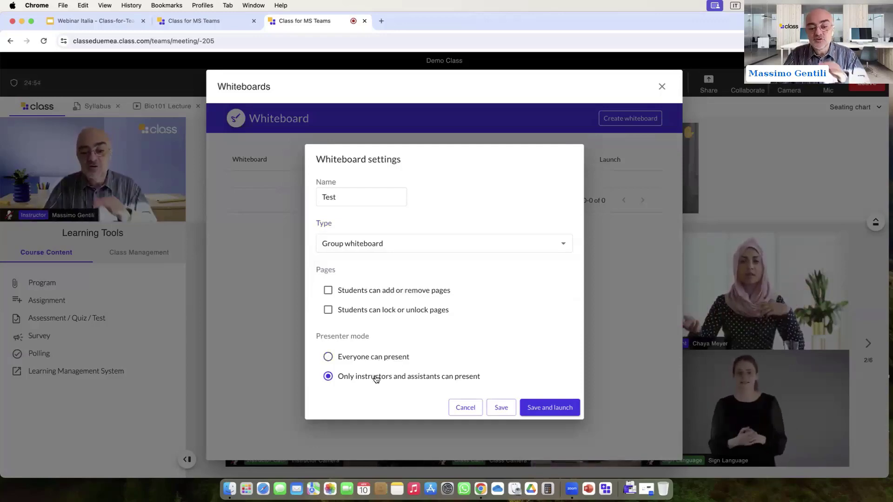
pyautogui.click(541, 408)
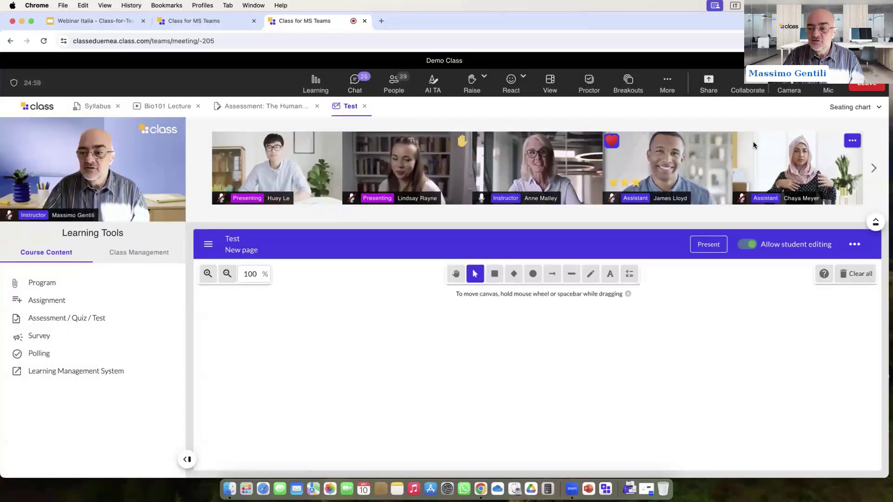
# Enlarge the whiteboard area, draw a rectangle on the page and add the text "argawgwet w" beside it
pyautogui.click(875, 223)
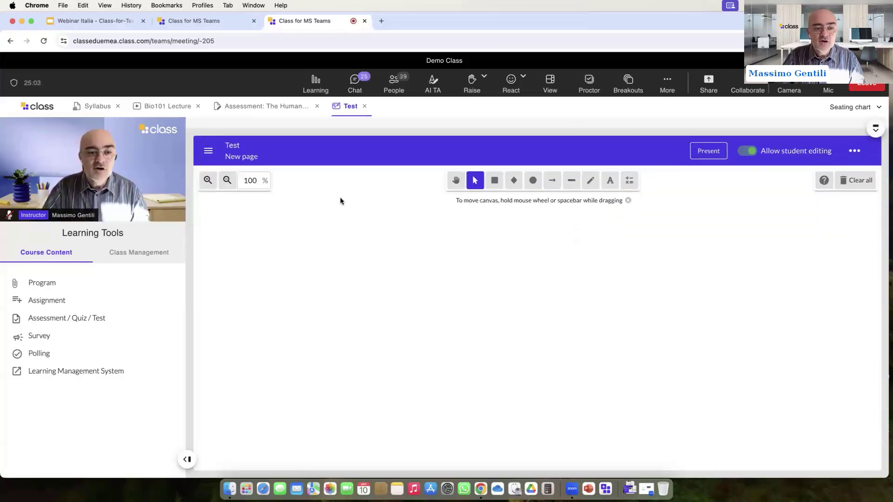
pyautogui.click(494, 182)
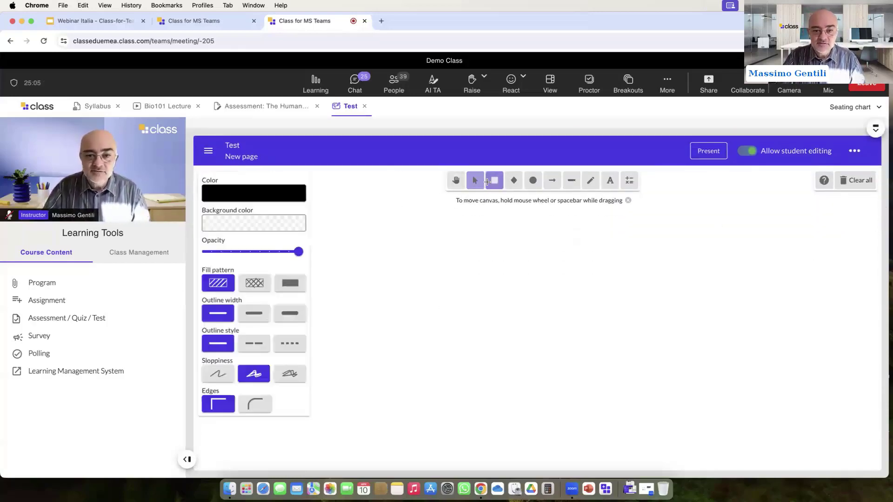
pyautogui.moveTo(378, 219); pyautogui.dragTo(508, 308)
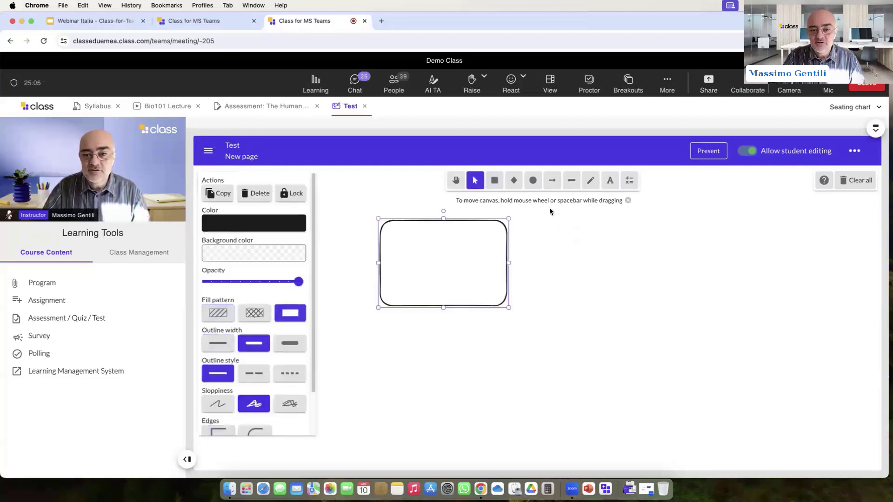
pyautogui.click(604, 188)
pyautogui.click(588, 268)
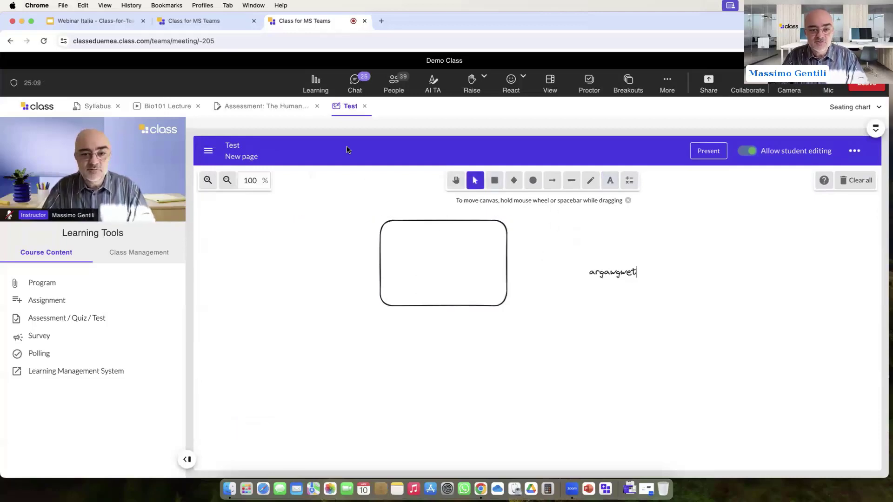
# Import 2014A10TheinCapitolineJupiter.pdf into the whiteboard pages and open its first page
pyautogui.click(206, 152)
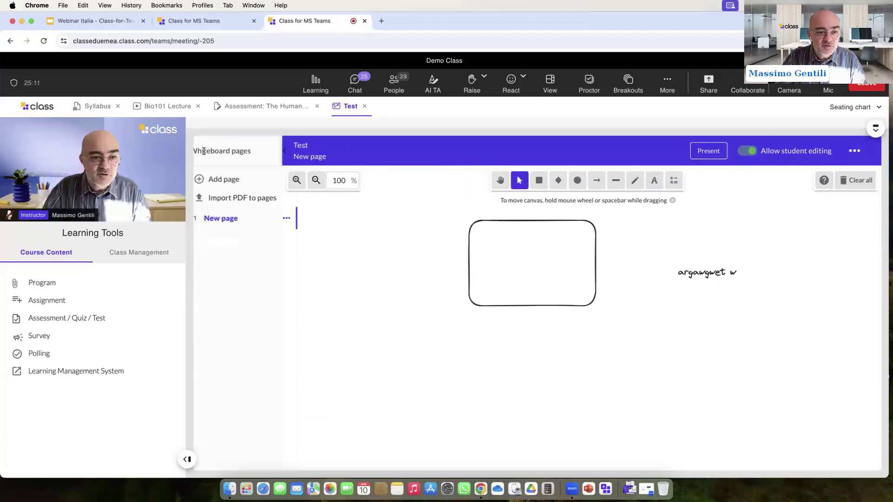
pyautogui.click(259, 197)
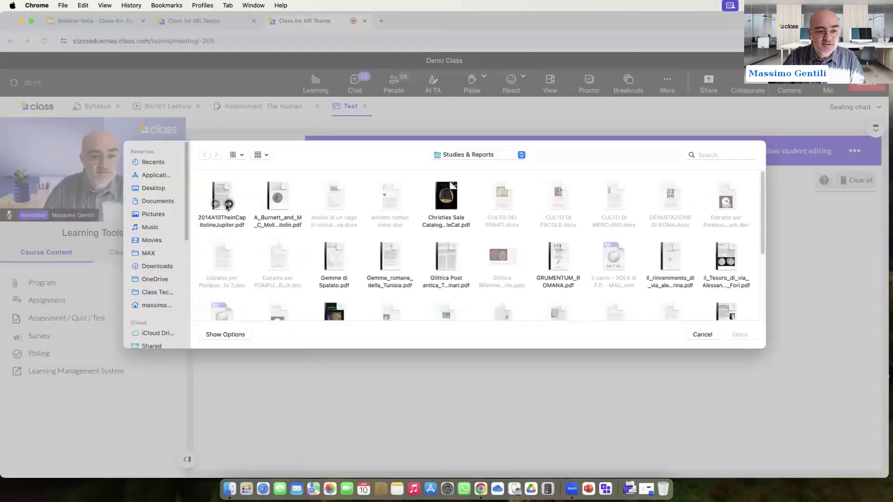
pyautogui.click(223, 199)
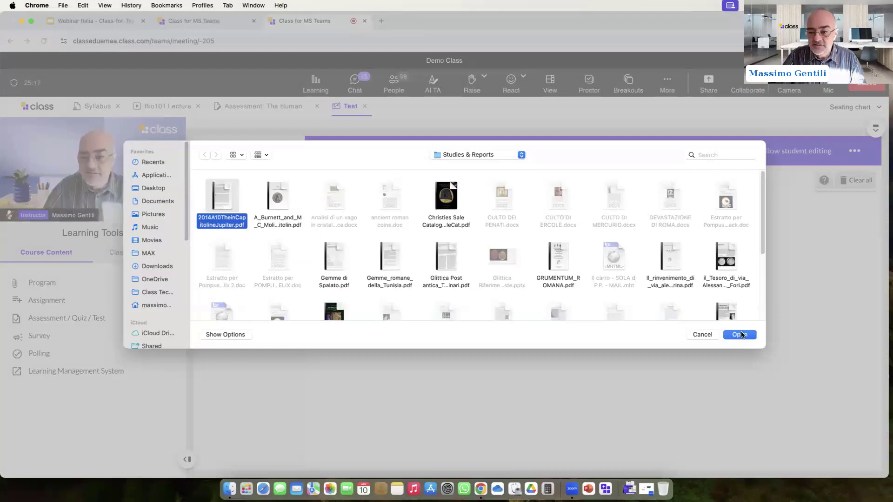
pyautogui.click(741, 335)
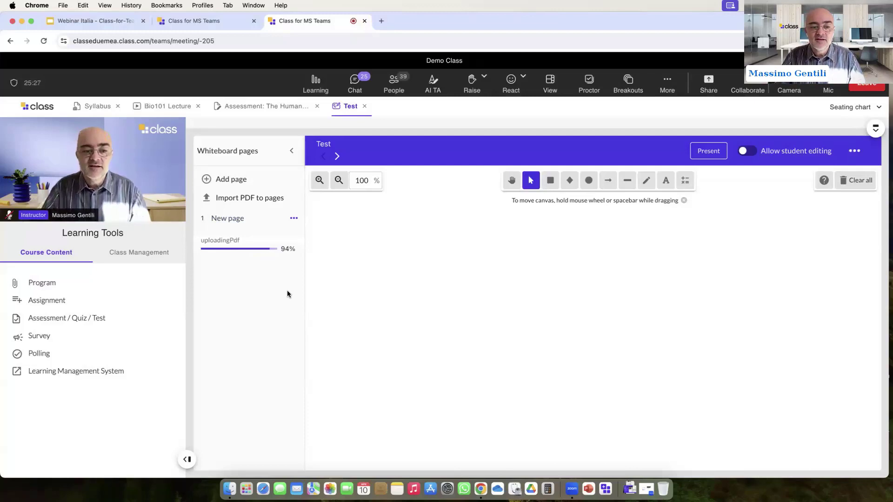
pyautogui.click(241, 282)
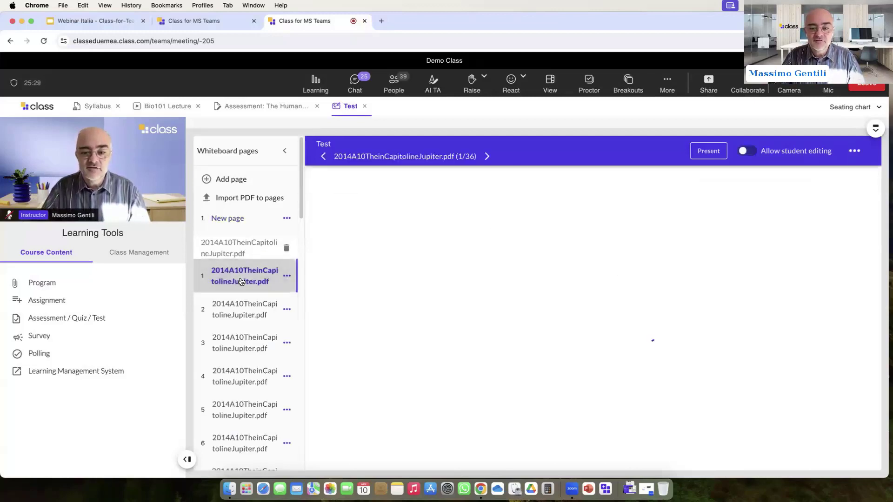
# Add the text note "sreyery eay" beside the abstract on the imported PDF's first page
pyautogui.scroll(-2, 402, 362)
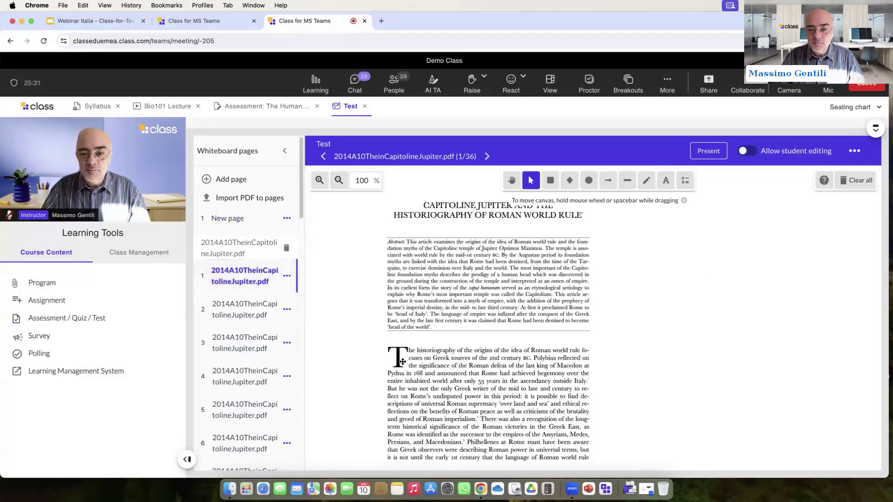
pyautogui.click(666, 181)
pyautogui.click(623, 292)
pyautogui.write('sreyery eay')
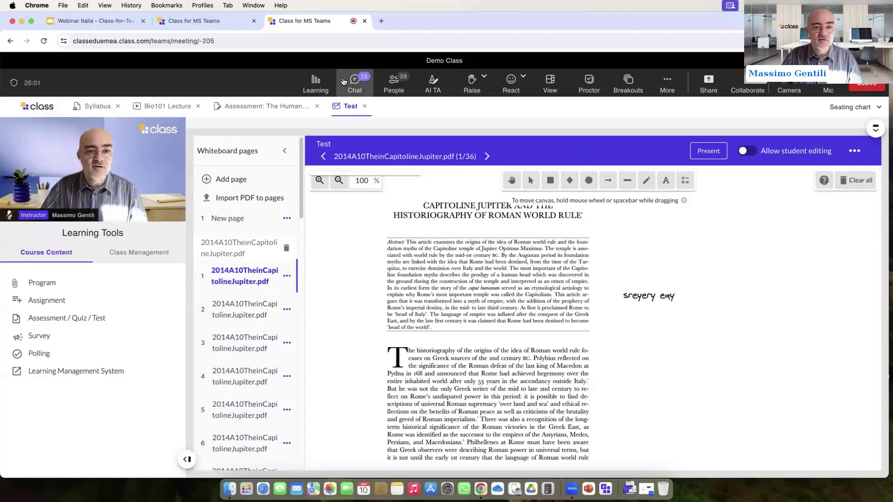
# Show the participant list, bring up the Syllabus document and return to the class video gallery
pyautogui.click(403, 83)
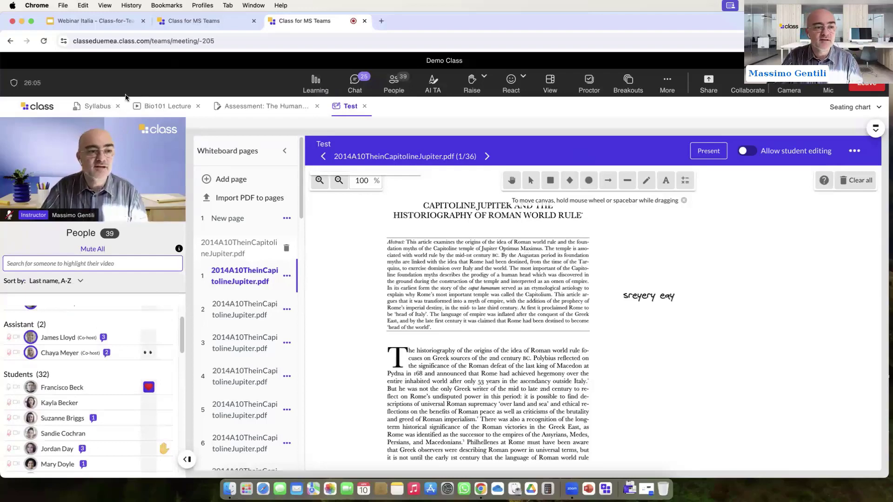
pyautogui.click(99, 107)
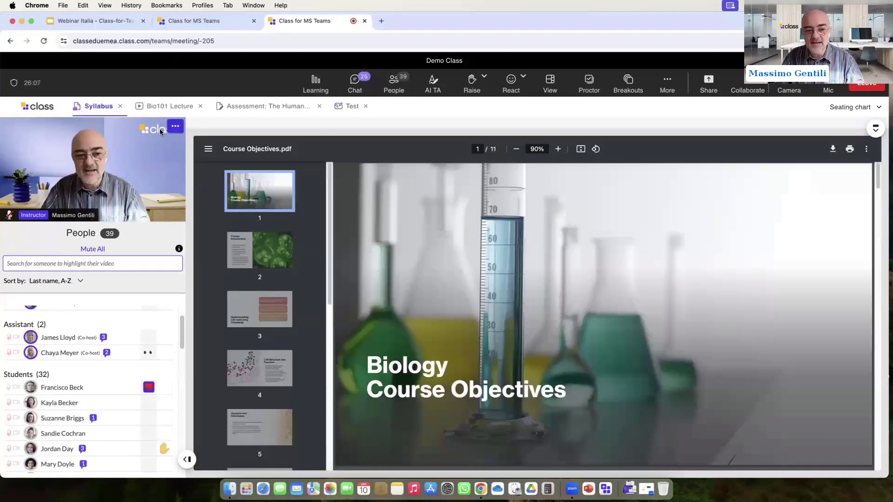
pyautogui.click(36, 107)
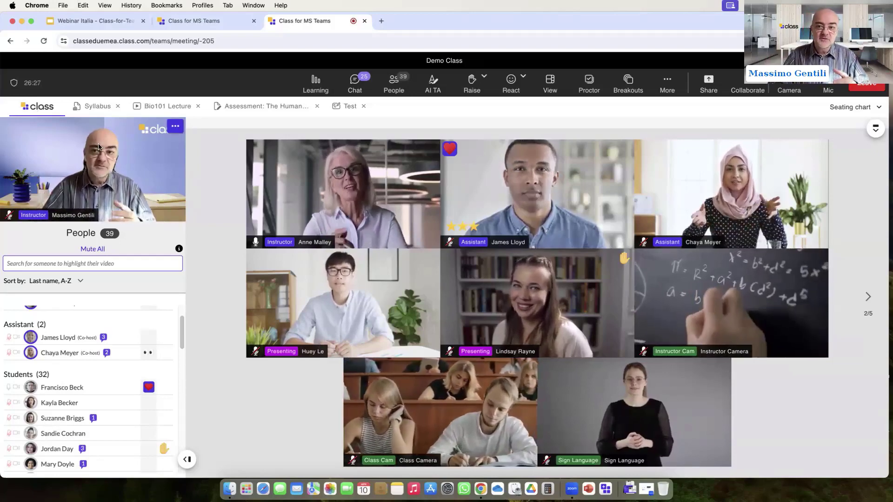
pyautogui.moveTo(135, 180)
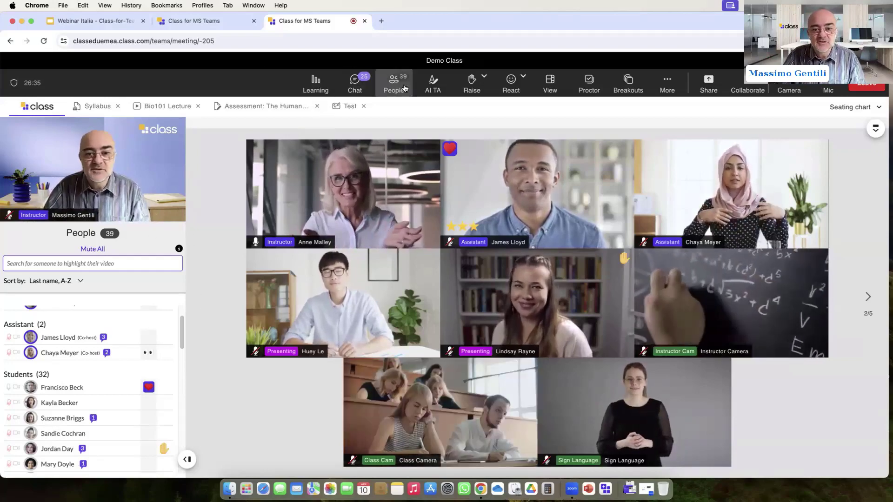
# Open the class management Dashboard and check the available session dates, keeping 04/10/2024 - Wednesday selected
pyautogui.click(328, 89)
pyautogui.click(117, 252)
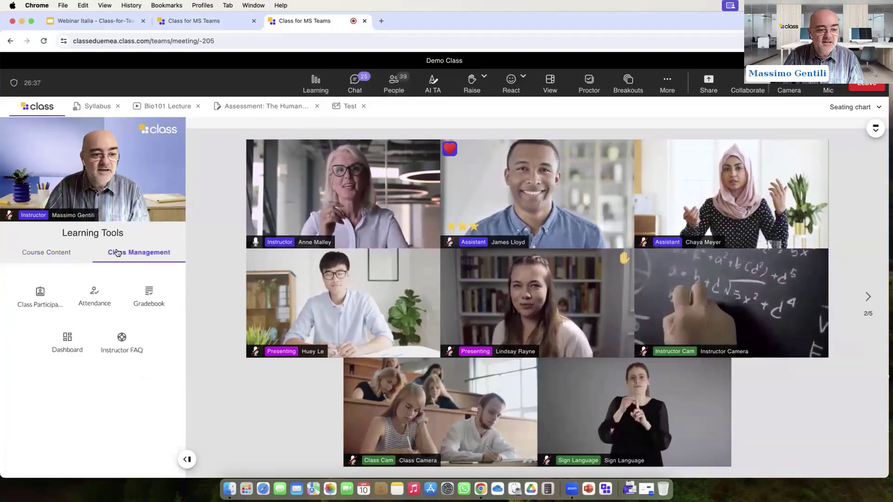
pyautogui.click(67, 340)
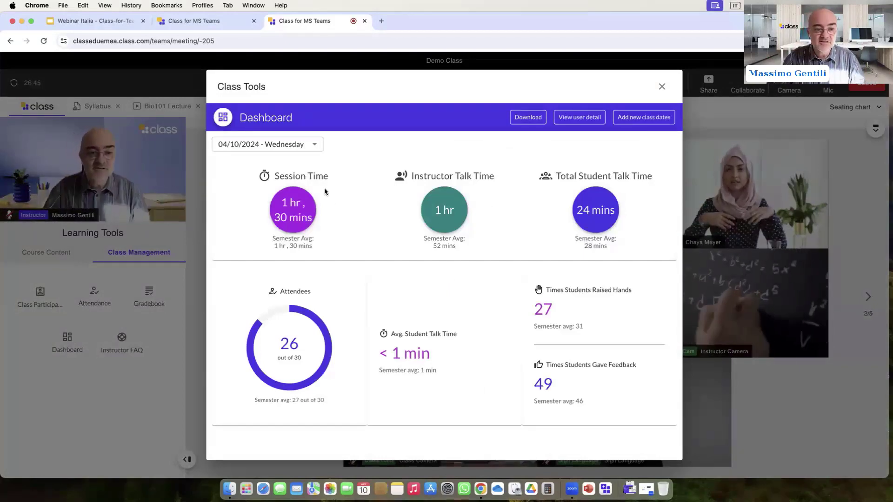
pyautogui.click(304, 148)
pyautogui.click(370, 153)
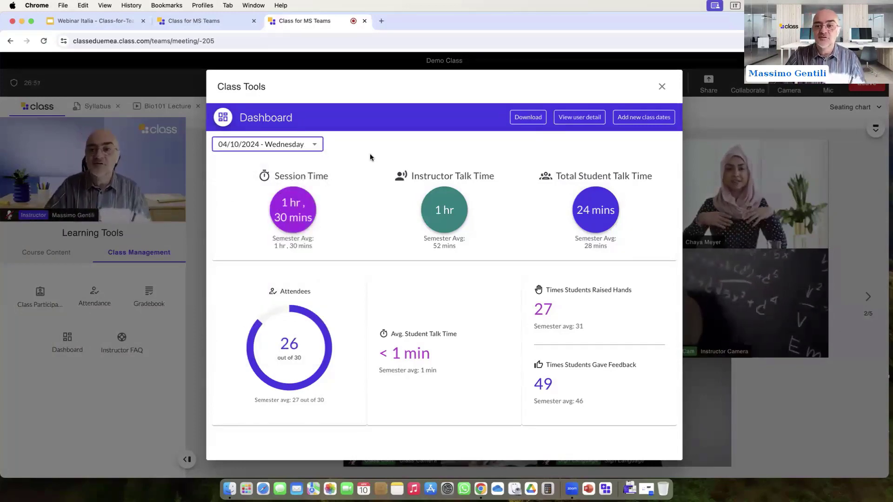
# Review the dashboard's per-user talk time, focus time, hand raises, feedback and stars, and close Class Tools
pyautogui.click(598, 116)
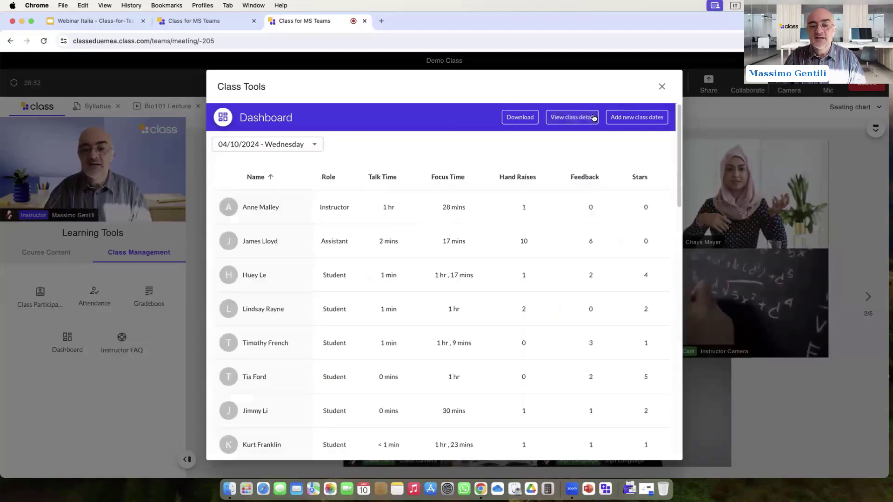
pyautogui.scroll(-5, 271, 282)
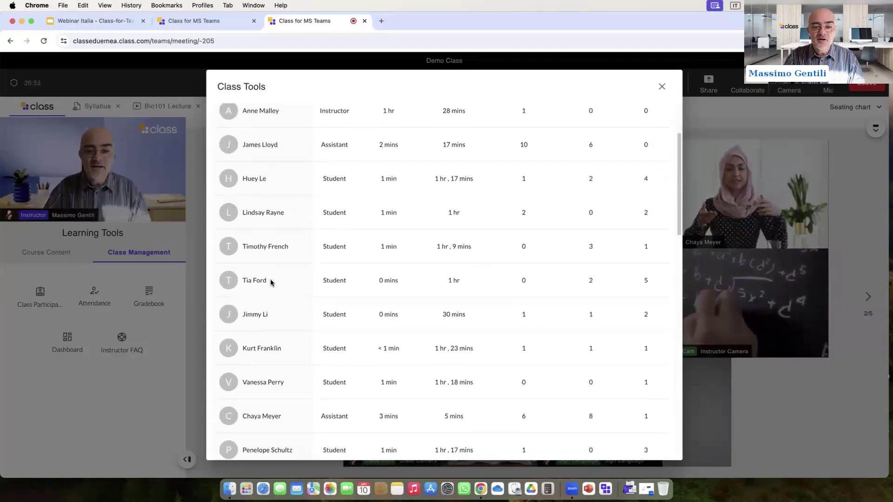
pyautogui.scroll(5, 272, 283)
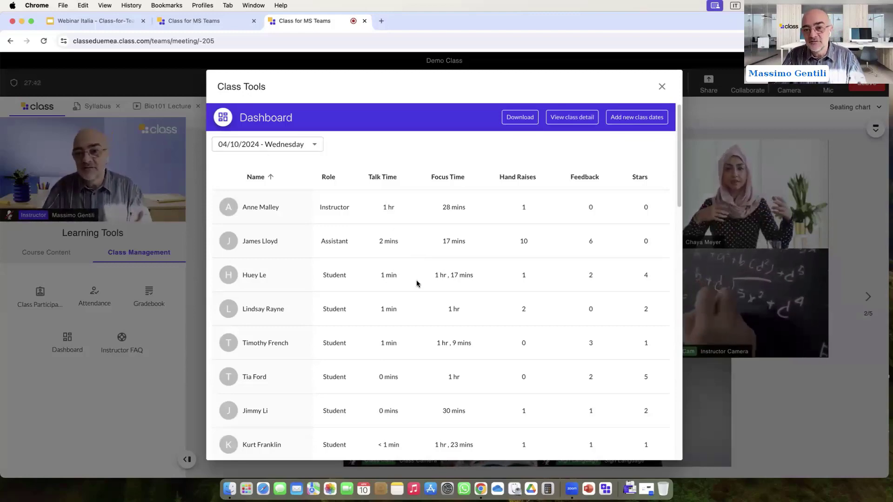
pyautogui.scroll(-1, 416, 283)
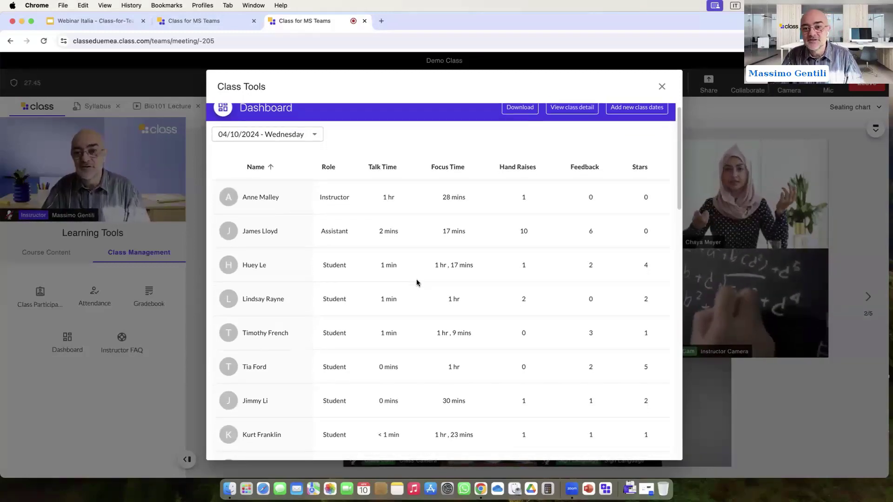
pyautogui.scroll(1, 417, 277)
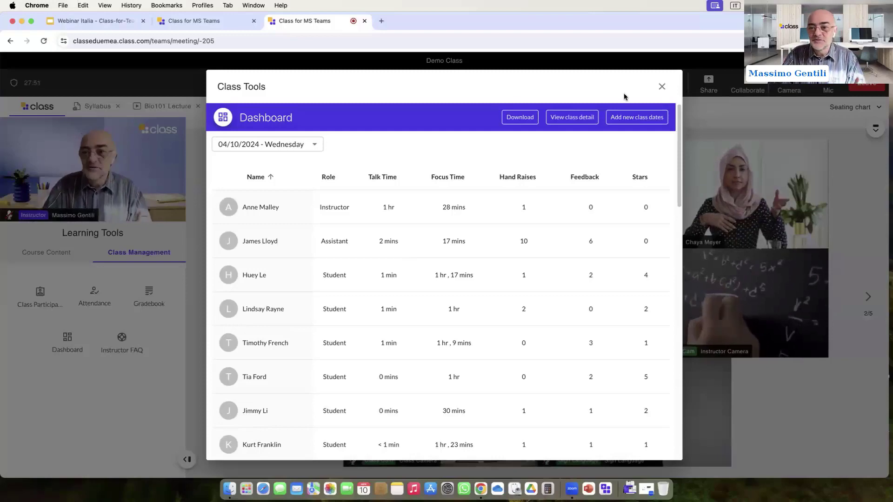
pyautogui.scroll(-10, 455, 242)
pyautogui.scroll(10, 456, 241)
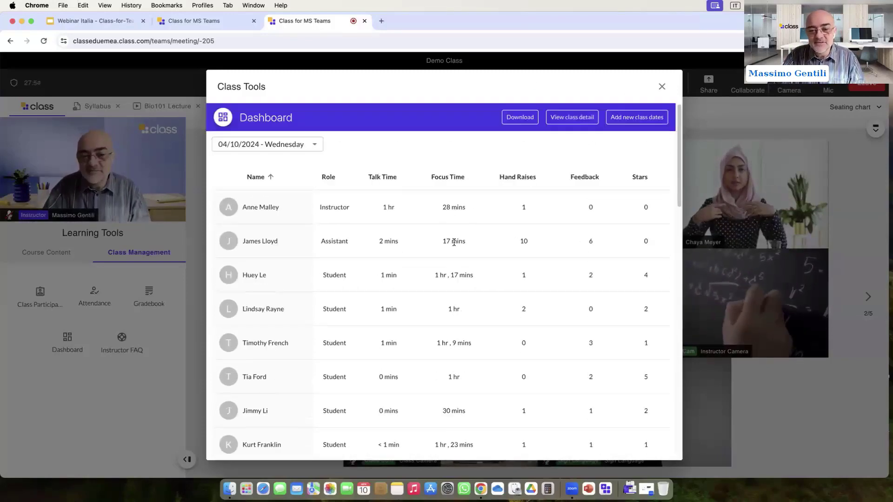
pyautogui.click(660, 88)
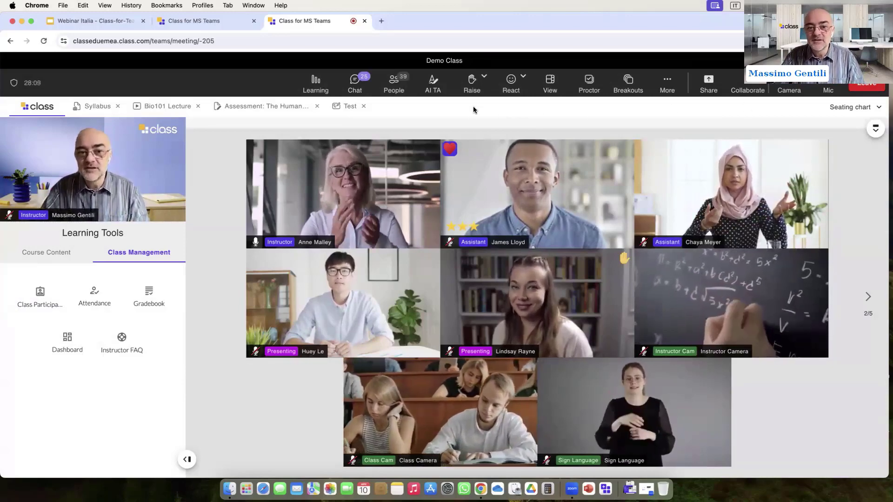
# Ask the AI teaching assistant to summarize the class so far and return to the course content tools
pyautogui.click(432, 87)
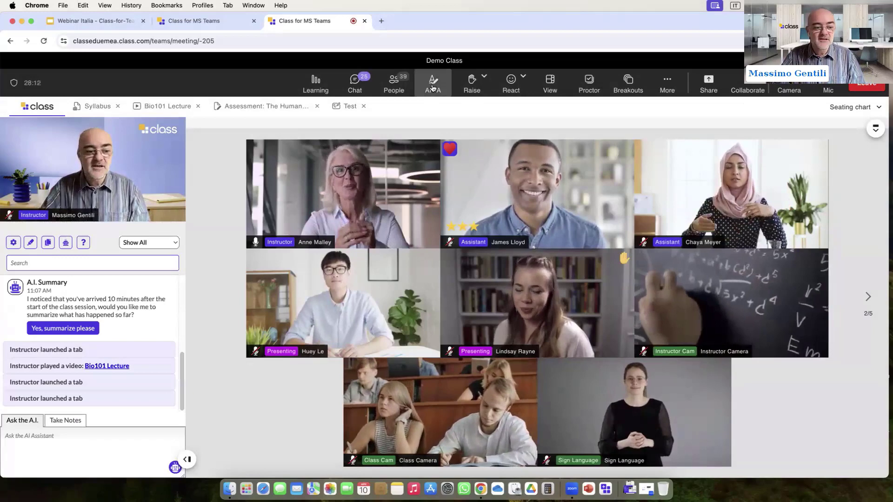
pyautogui.click(82, 328)
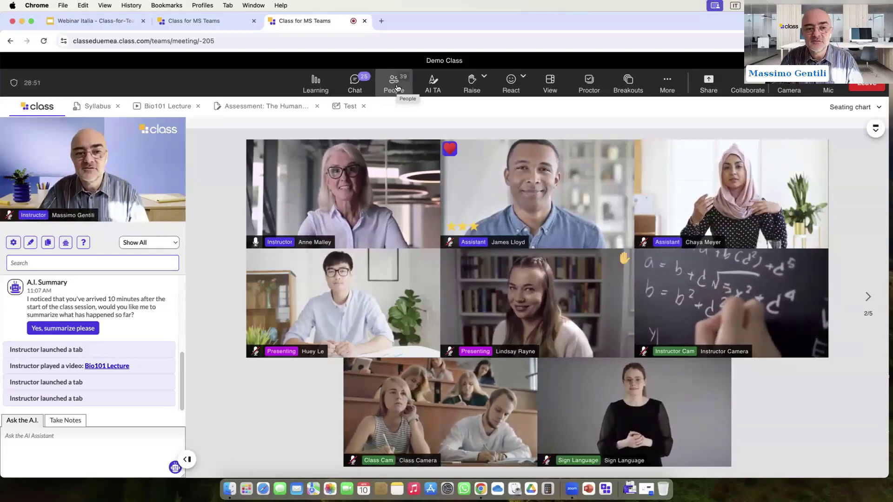
pyautogui.click(317, 83)
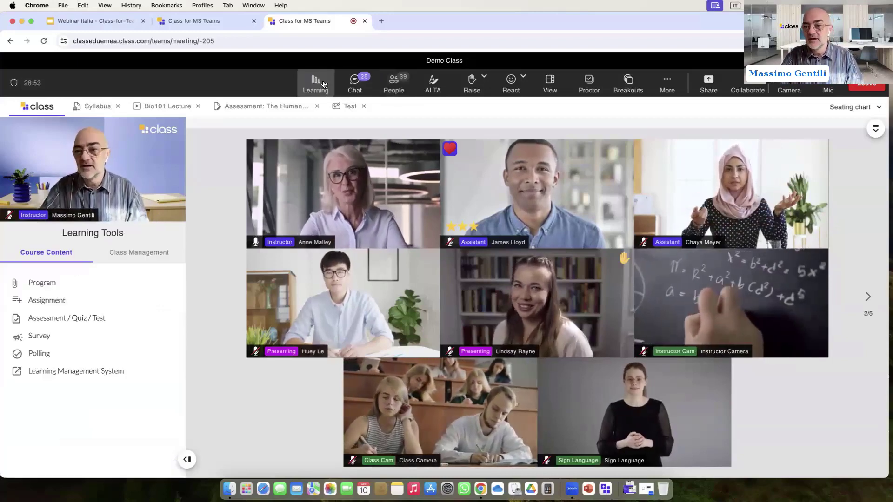